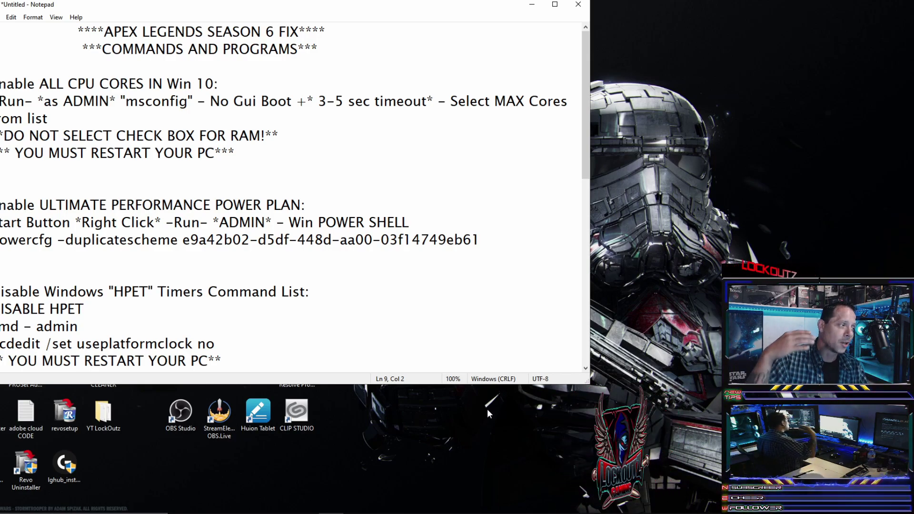
Step: Open Windows Settings and go to the Update & Security section
key("super")
left_click(412, 351)
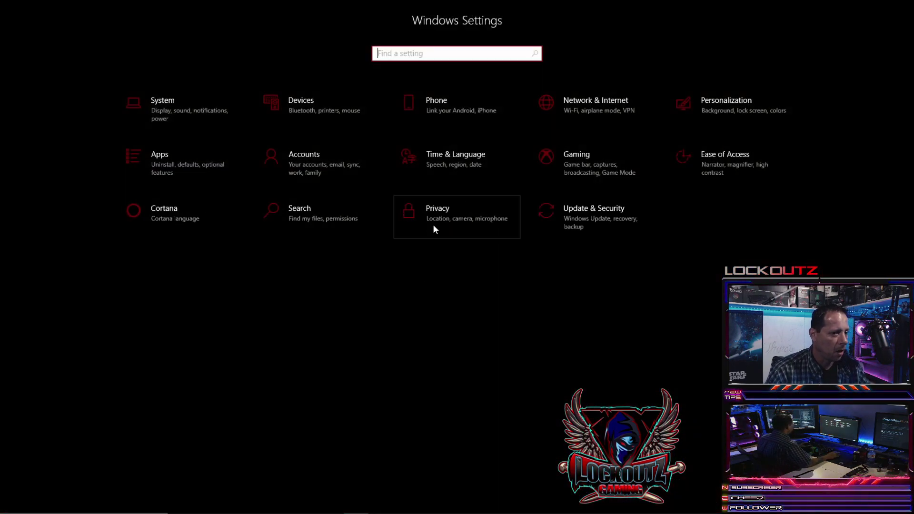
left_click(571, 225)
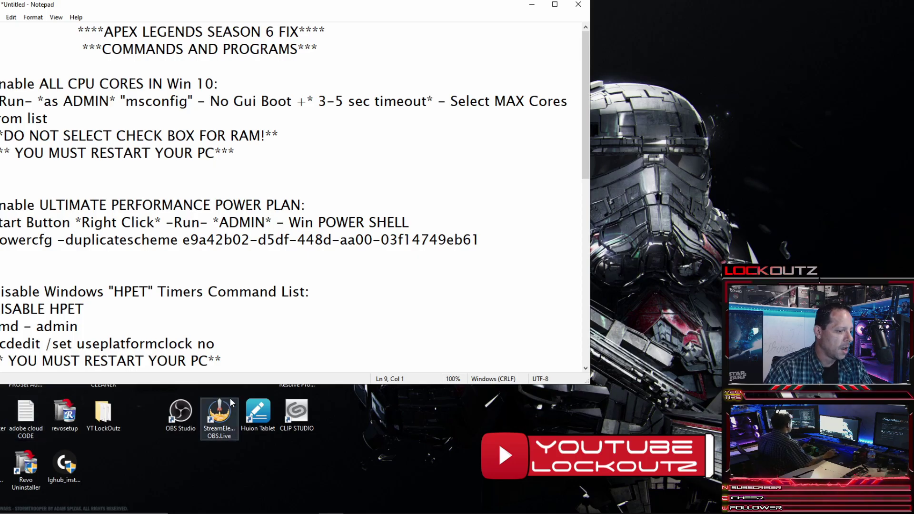
Step: Launch System Configuration by running msconfig, and minimize the notes so its window stands alone on the desktop
key("super")
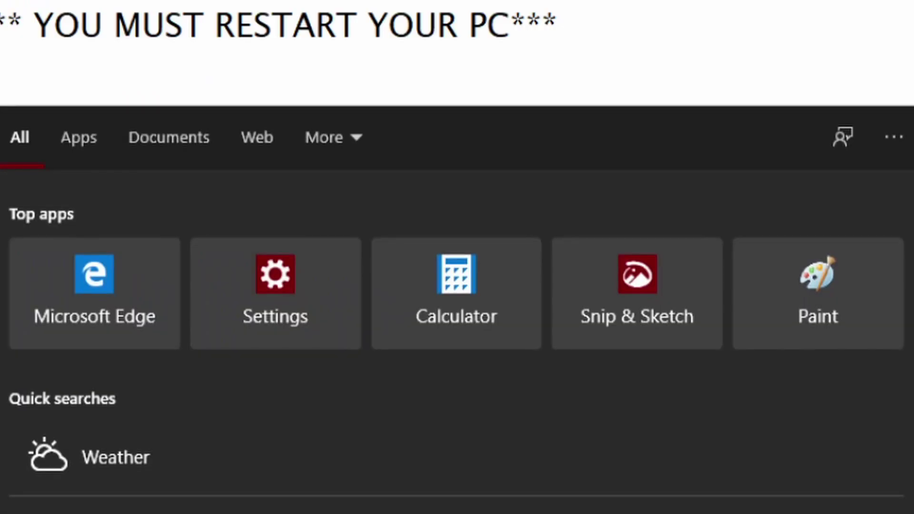
type("run")
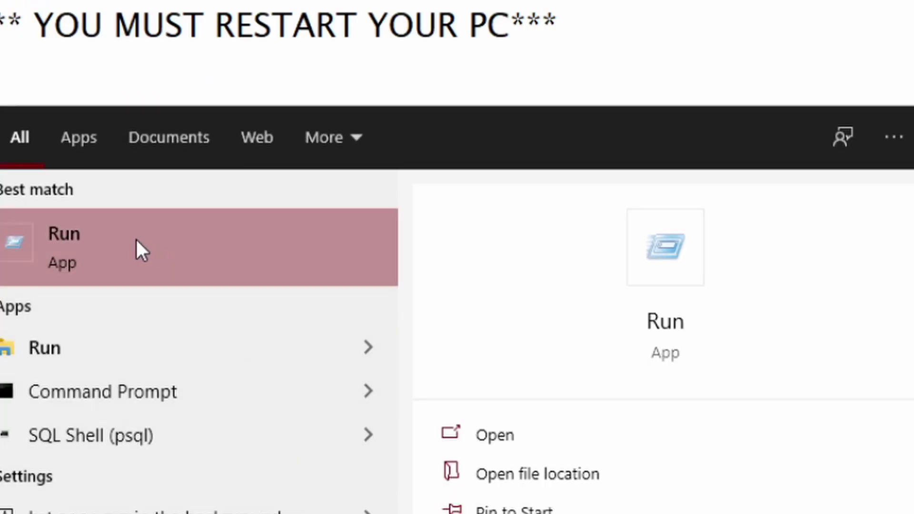
left_click(139, 249)
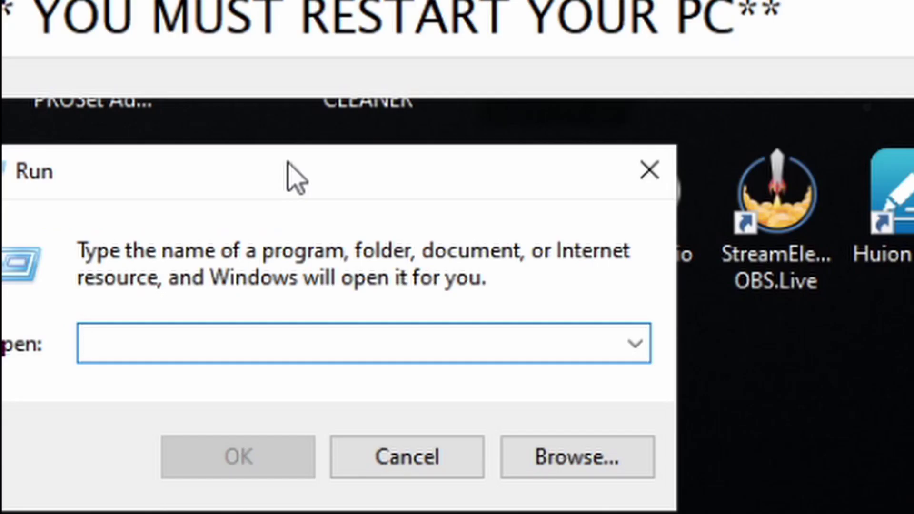
type("msconfig")
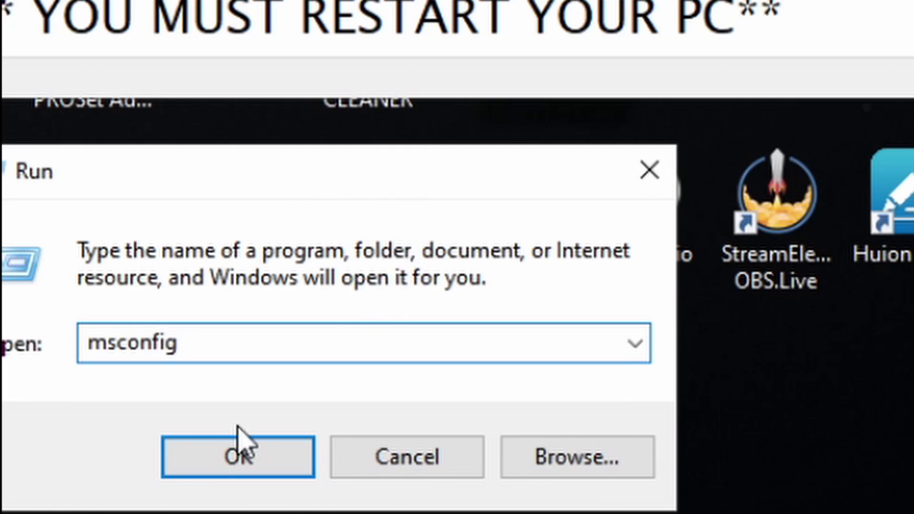
left_click(224, 471)
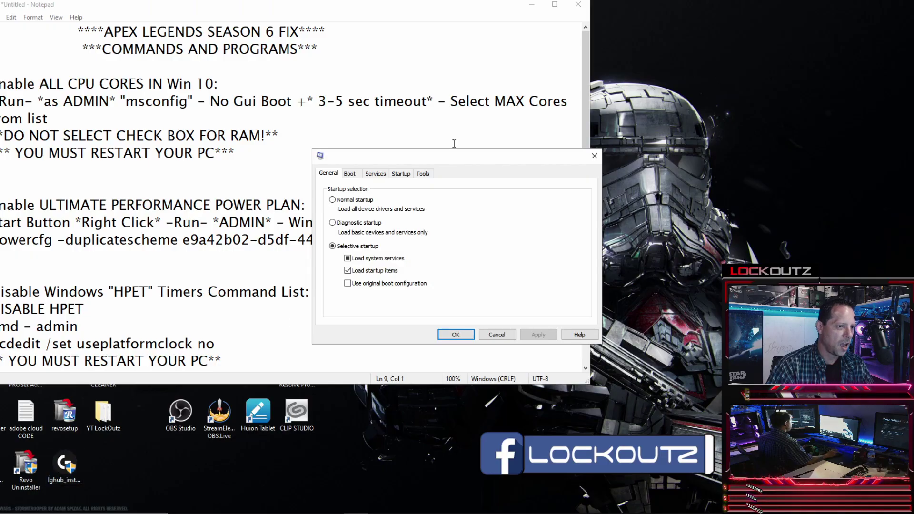
left_click(532, 4)
left_click_drag(445, 99, 461, 101)
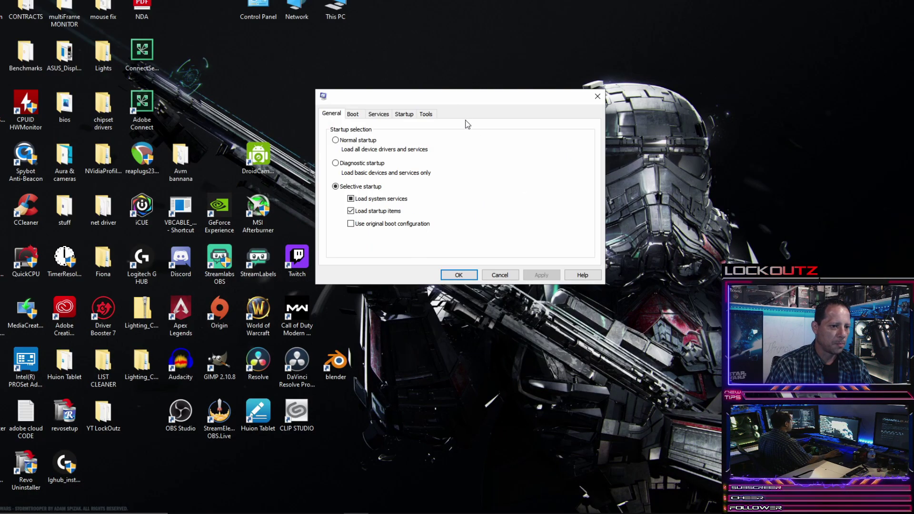
Step: In the advanced boot options, enable the number of processors setting and set it to 16
left_click(357, 116)
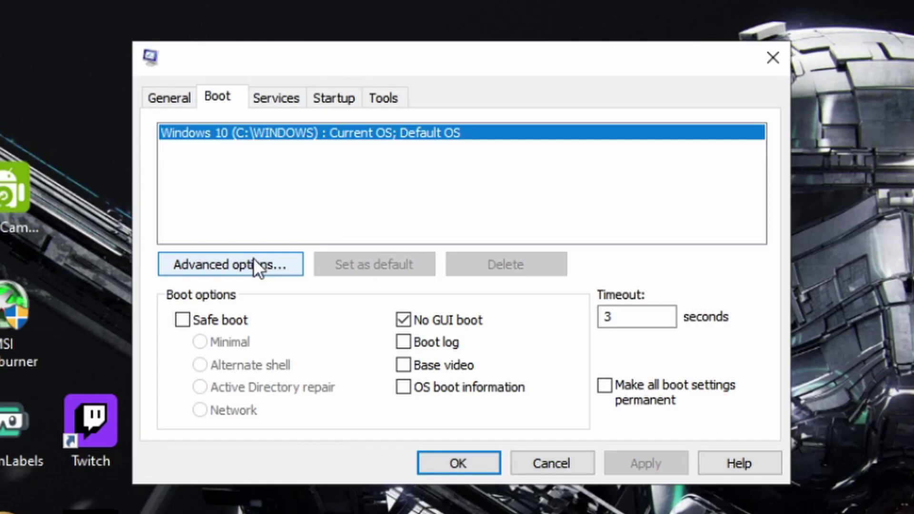
left_click(254, 263)
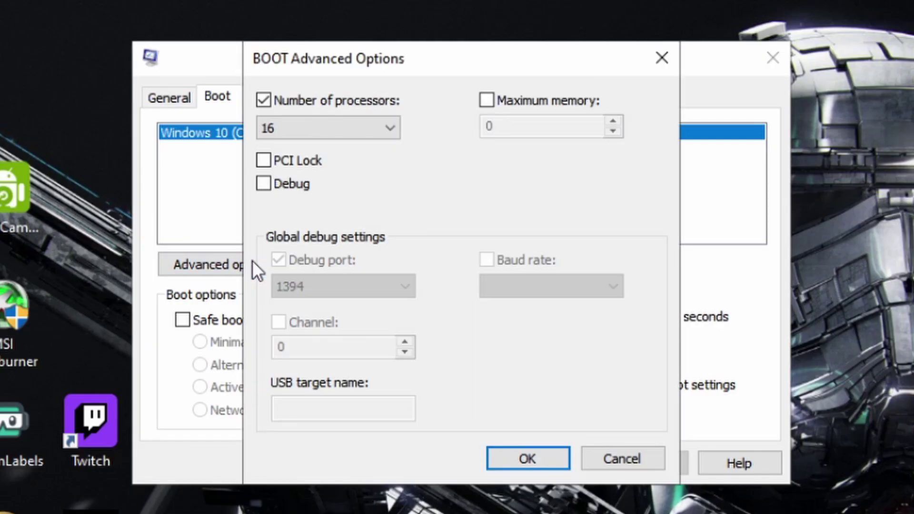
left_click_drag(349, 50, 267, 12)
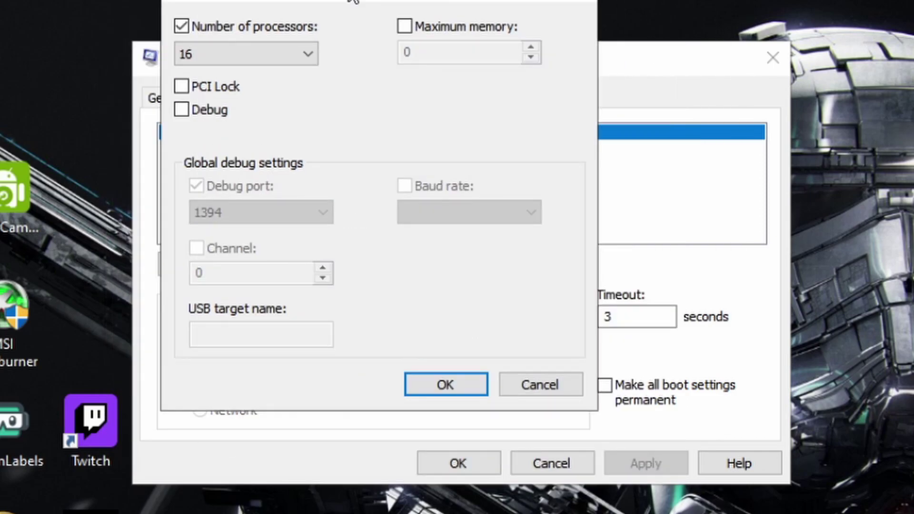
left_click(181, 24)
left_click(181, 24)
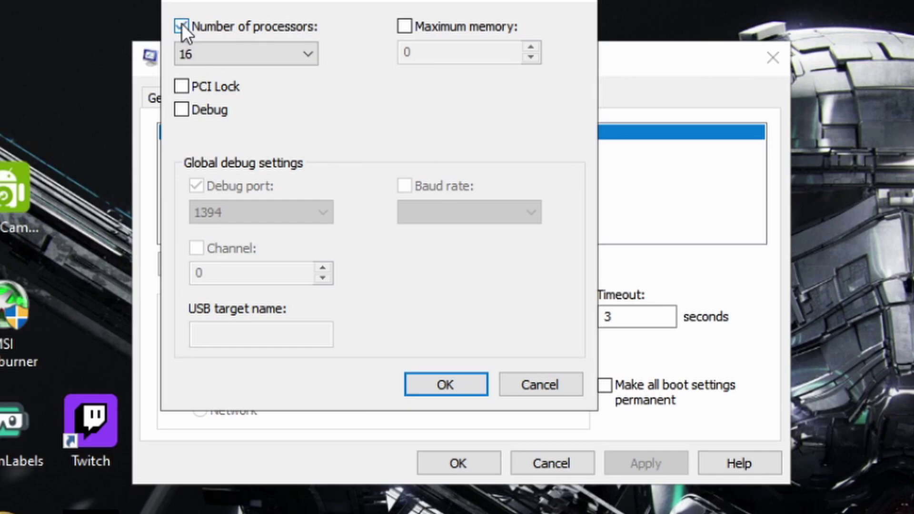
left_click(296, 53)
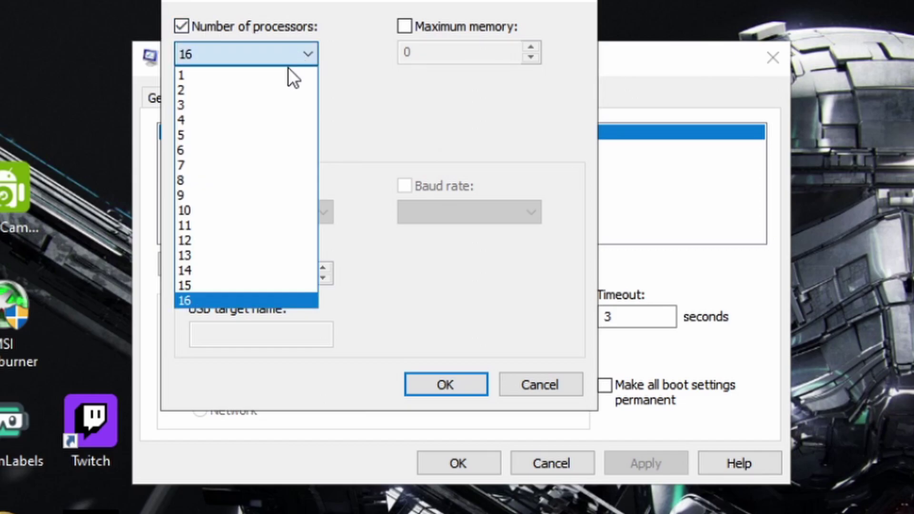
left_click(237, 300)
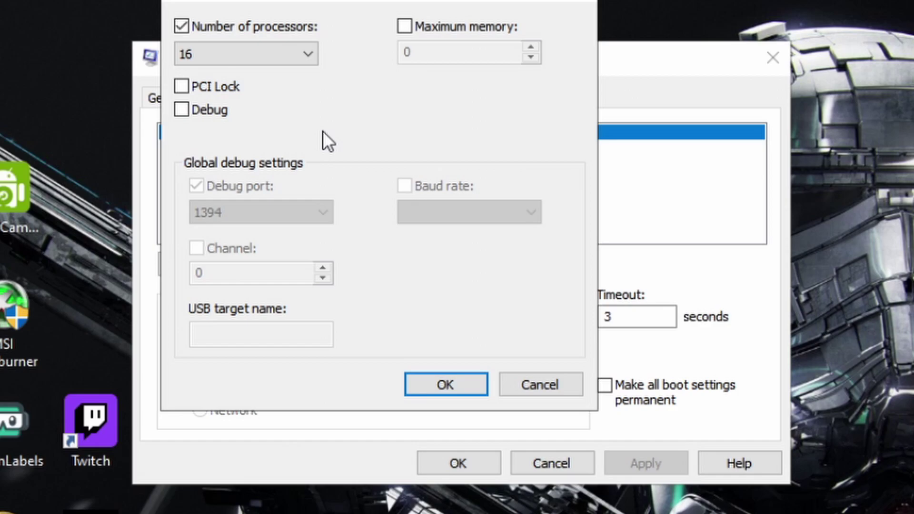
Step: Leave the maximum memory option unchecked, apply the boot settings and exit without restarting
left_click(405, 27)
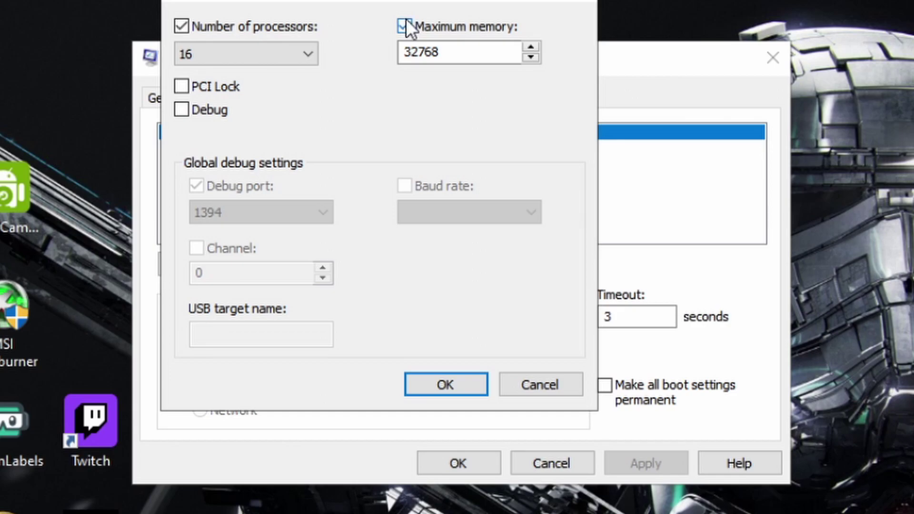
left_click(405, 24)
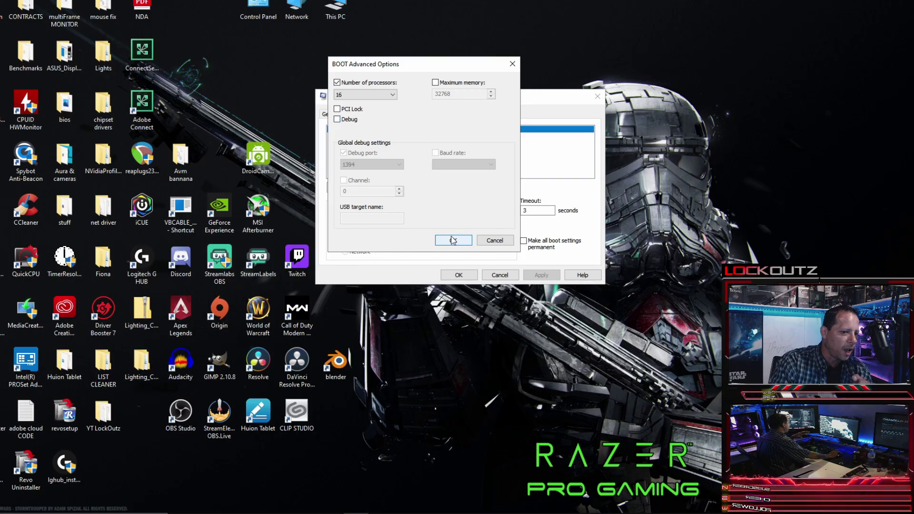
left_click(453, 240)
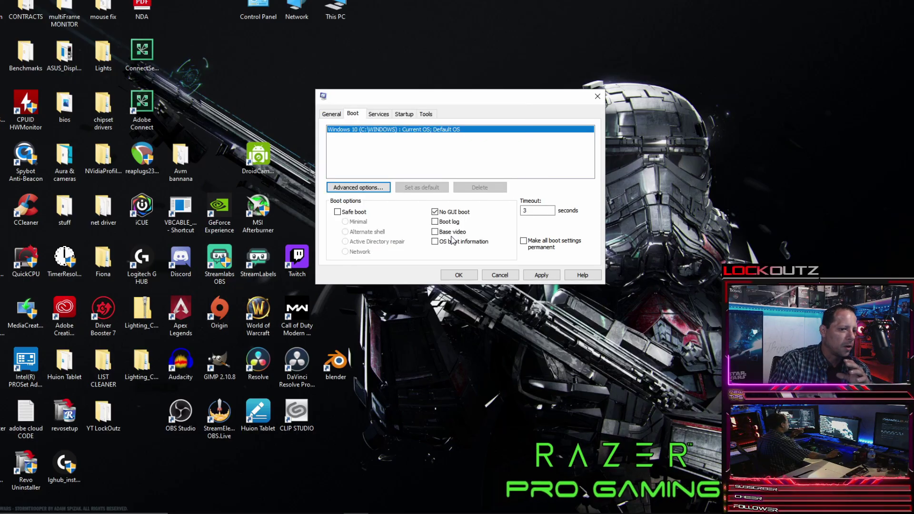
left_click(538, 274)
left_click(459, 274)
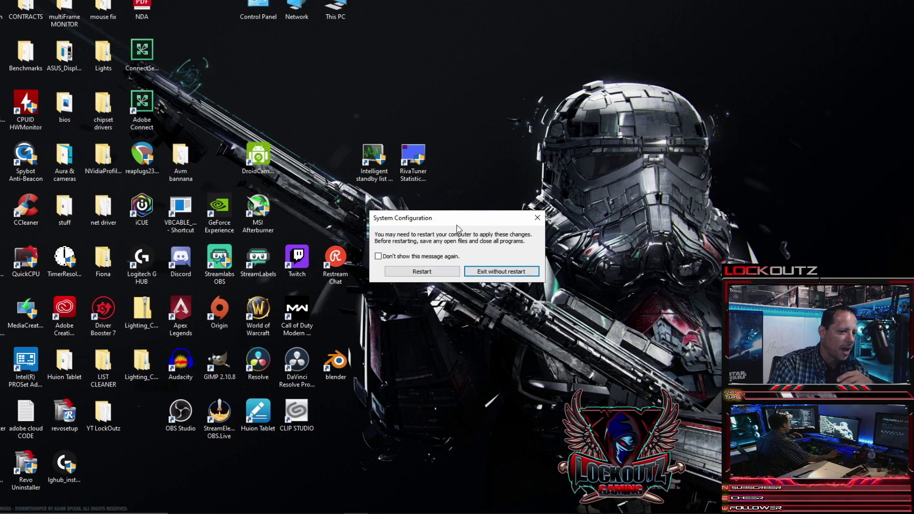
left_click(503, 273)
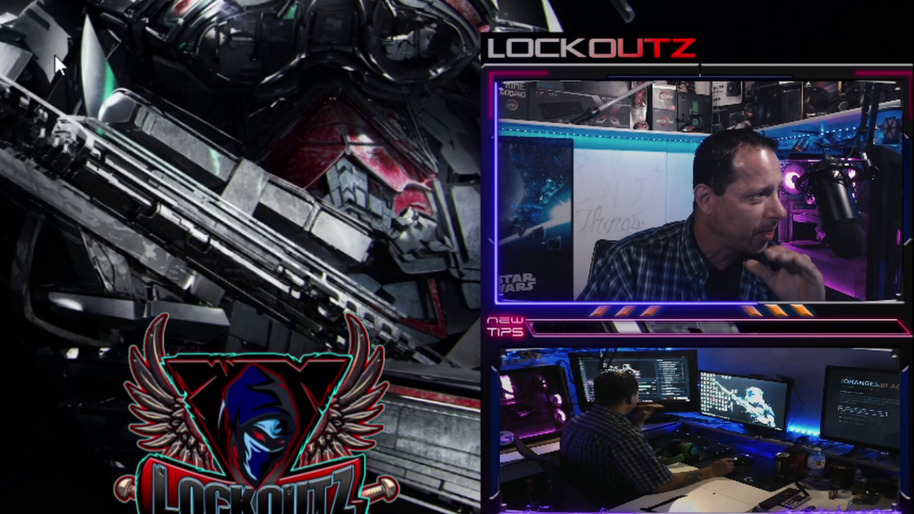
Step: Open Windows PowerShell as administrator and move its window clear of the commands in the notes
double_click(1, 143)
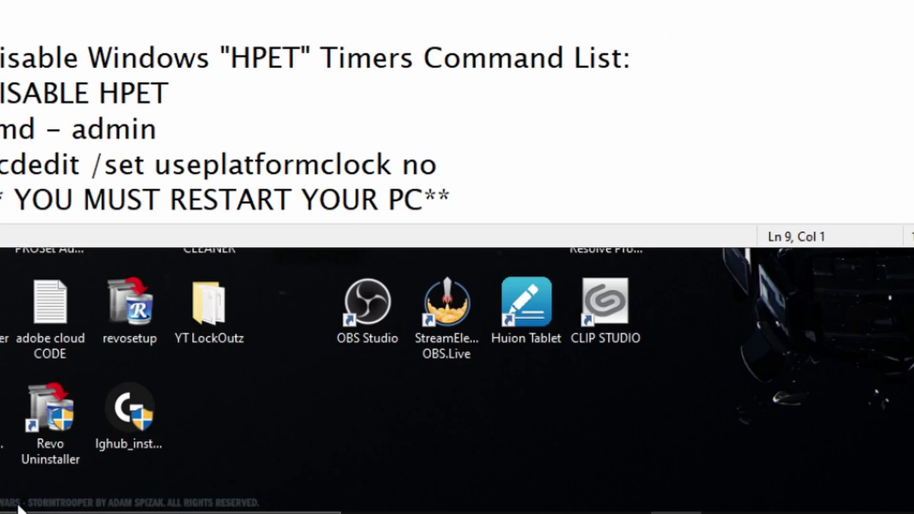
key("super+x")
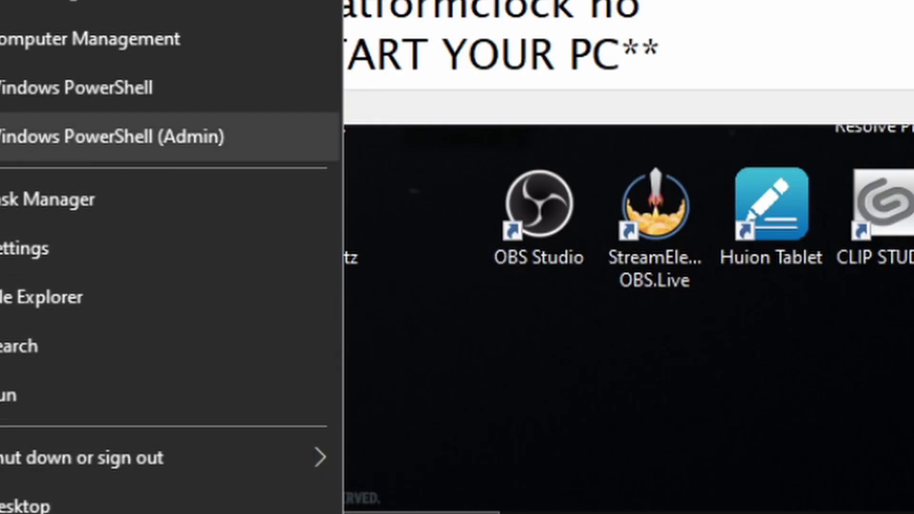
left_click(143, 147)
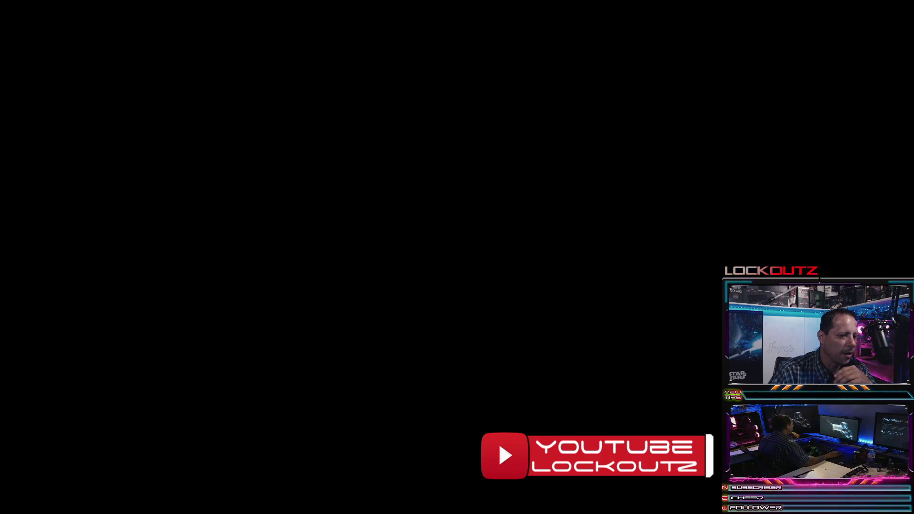
key("alt+y")
left_click_drag(262, 16, 558, 46)
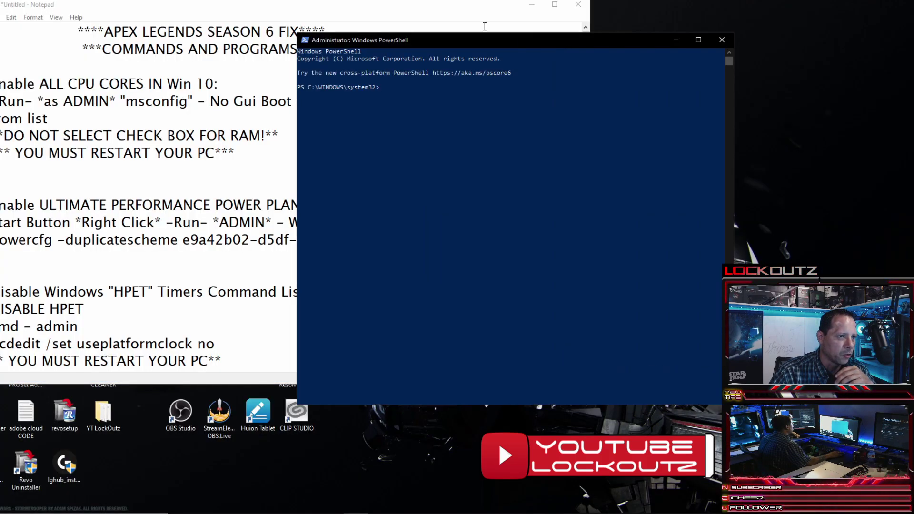
Step: Copy "powercfg -duplicatescheme e9a42b02-d5df-448d-aa00-03f14749eb61" from the Ultimate Performance section of the notes and run it in PowerShell
left_click(308, 6)
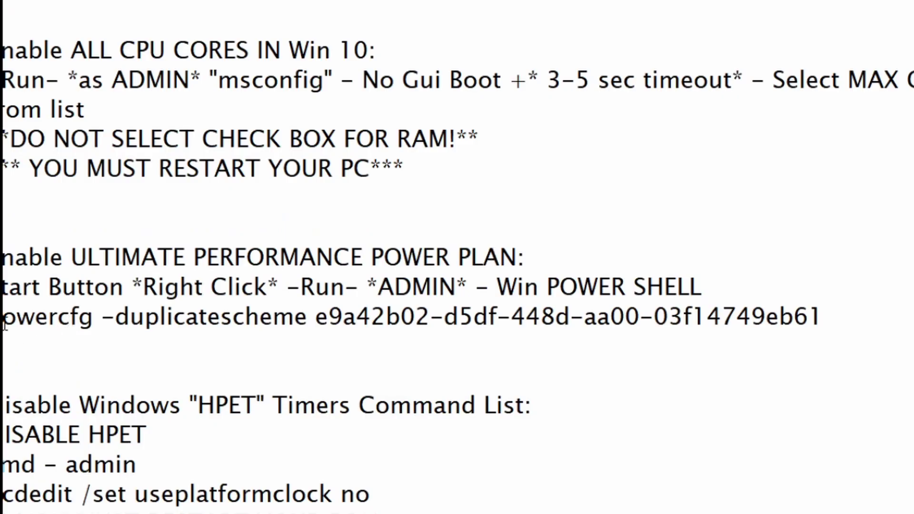
left_click_drag(7, 316, 818, 317)
right_click(804, 314)
left_click(680, 371)
key("alt+Tab")
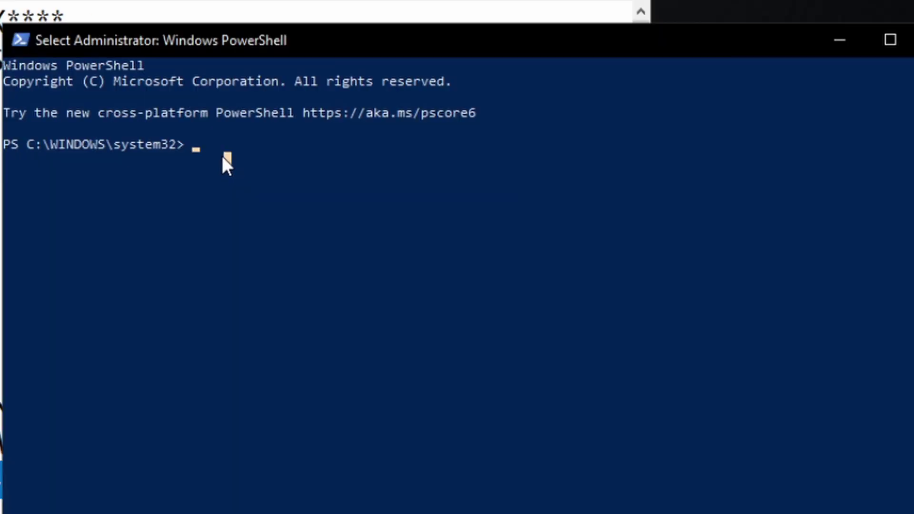
right_click(222, 156)
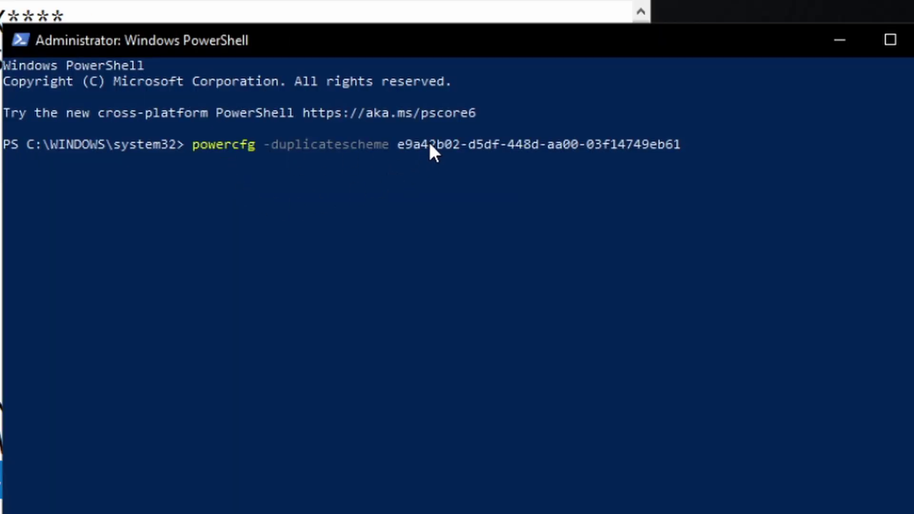
key("Return")
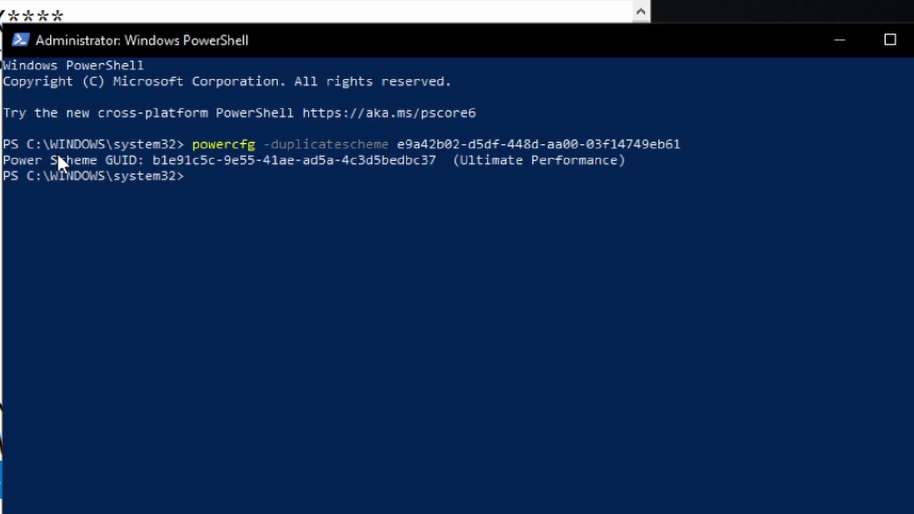
Step: Close PowerShell and minimize the notes to return to the desktop
left_click_drag(617, 160, 149, 161)
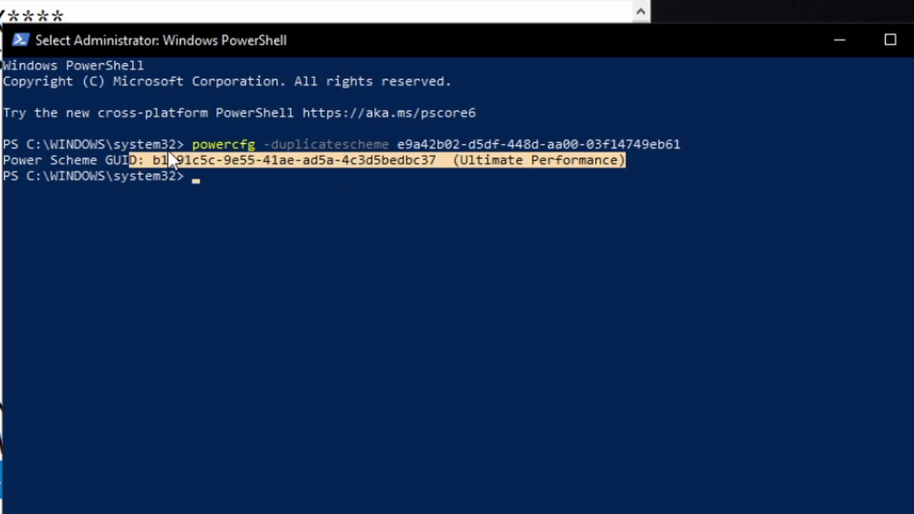
left_click(723, 40)
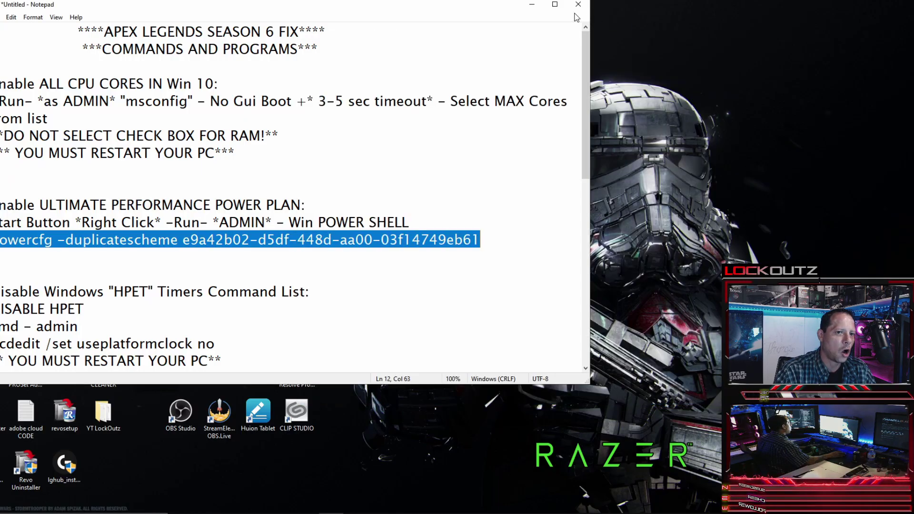
left_click(532, 4)
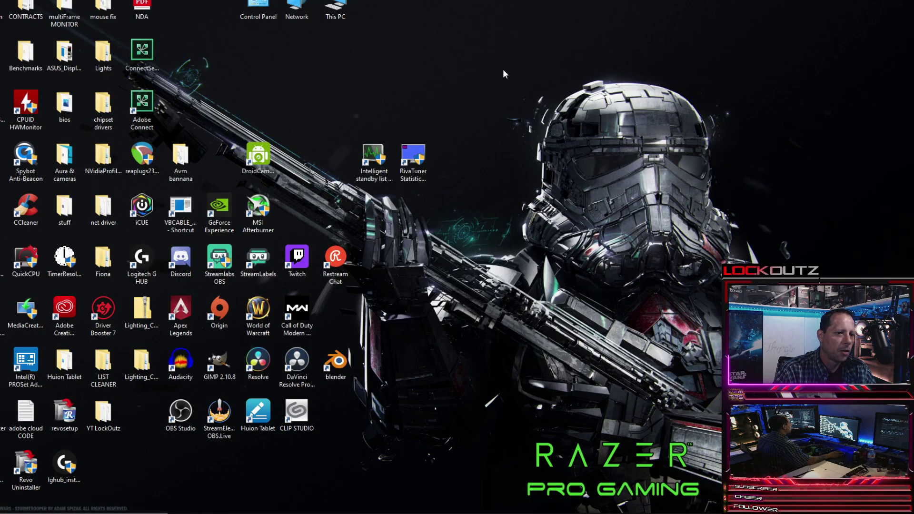
right_click(503, 69)
left_click(466, 99)
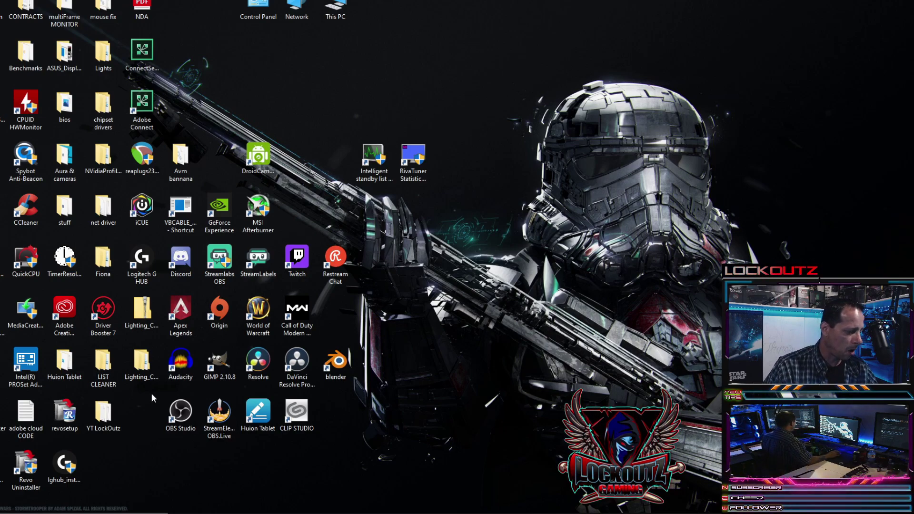
Step: Search Windows for "edit power", open Edit power plan and go up to the Power Options plan list
key("super+s")
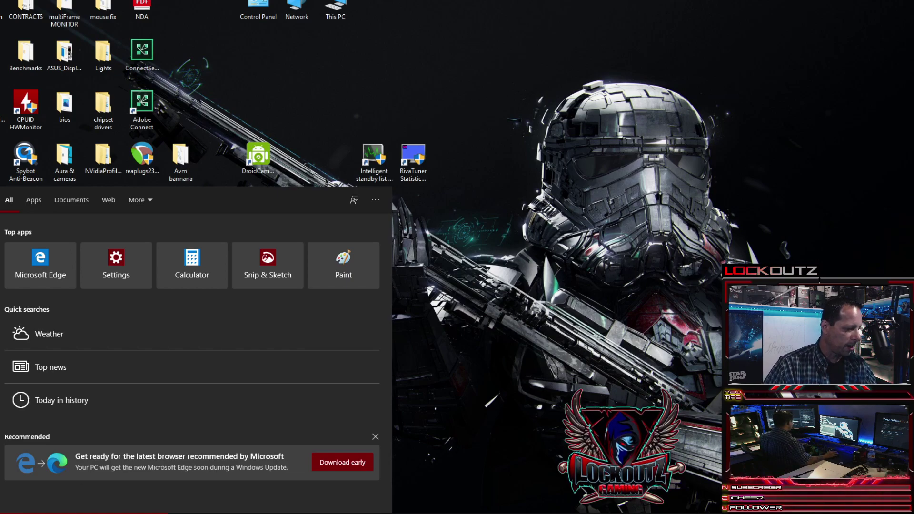
type("edit power")
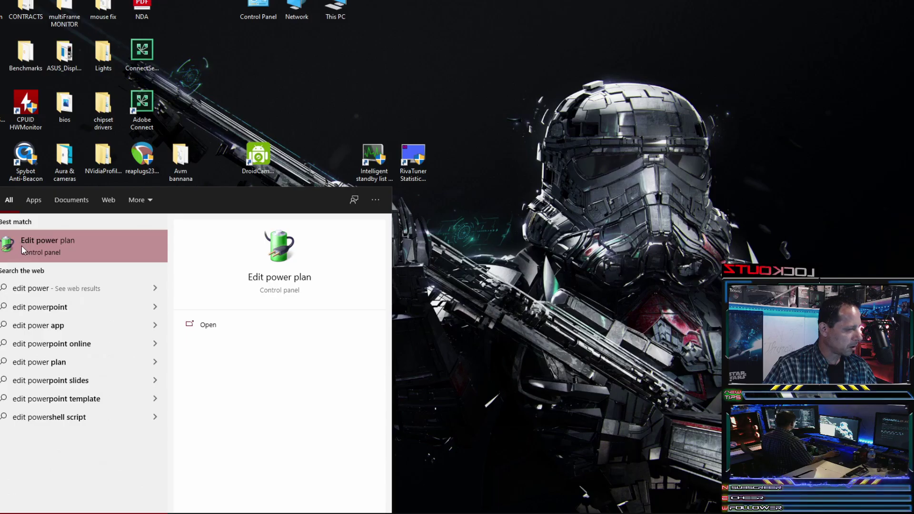
left_click(29, 109)
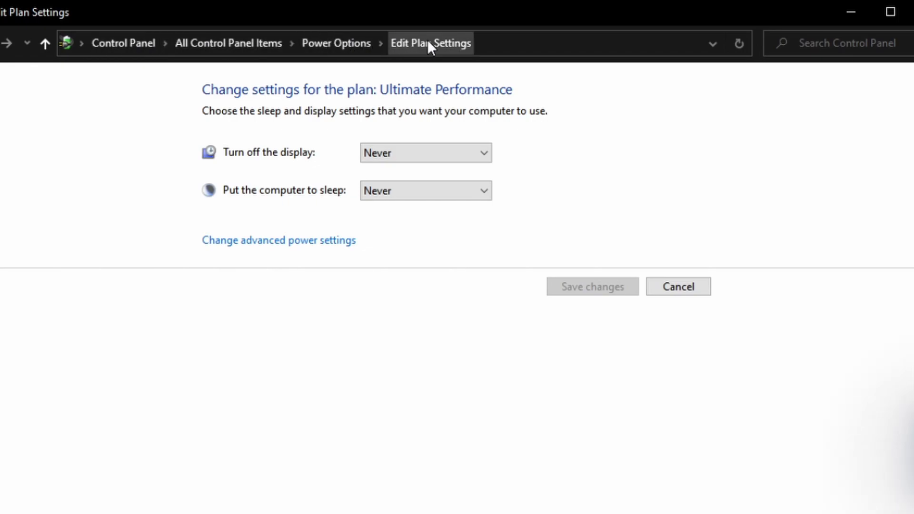
left_click(332, 41)
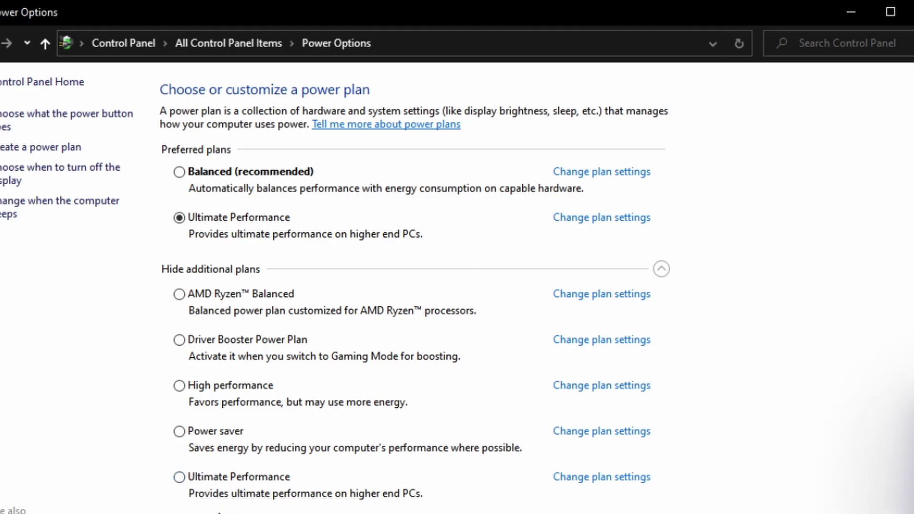
Step: Activate the preferred Ultimate Performance power plan and open its advanced power settings
left_click(179, 218)
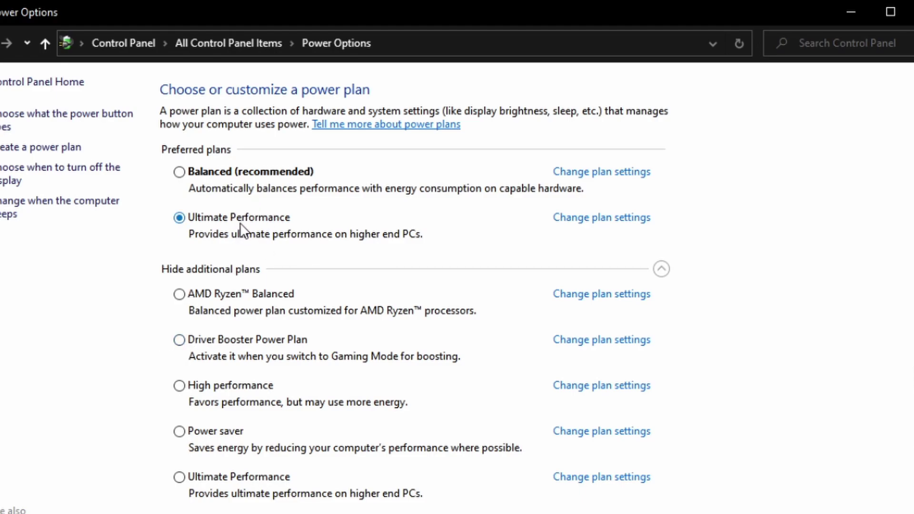
left_click(593, 225)
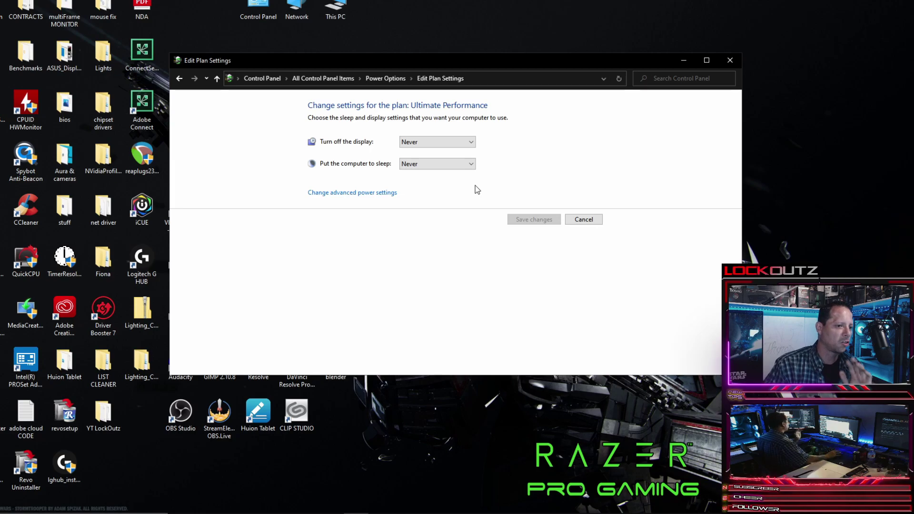
left_click(365, 193)
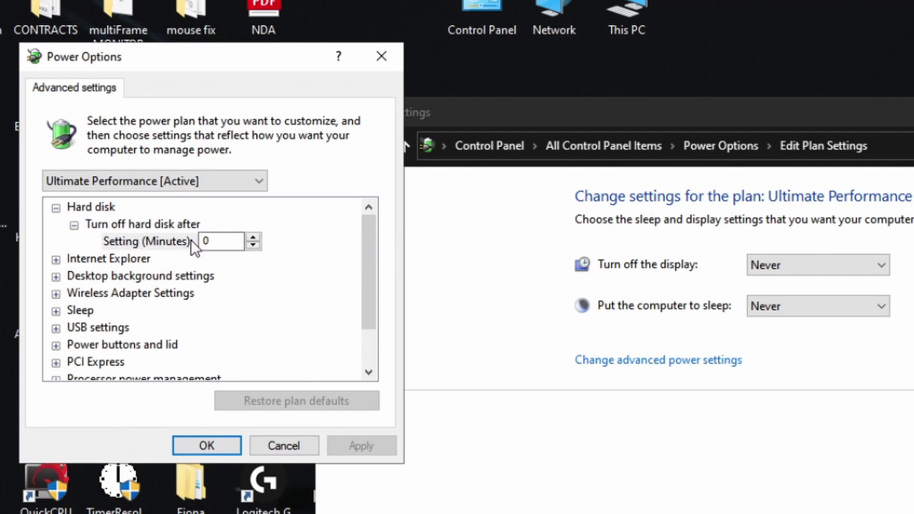
Step: Check the slide show setting under Desktop background settings for the Ultimate Performance plan
left_click(57, 276)
left_click(74, 294)
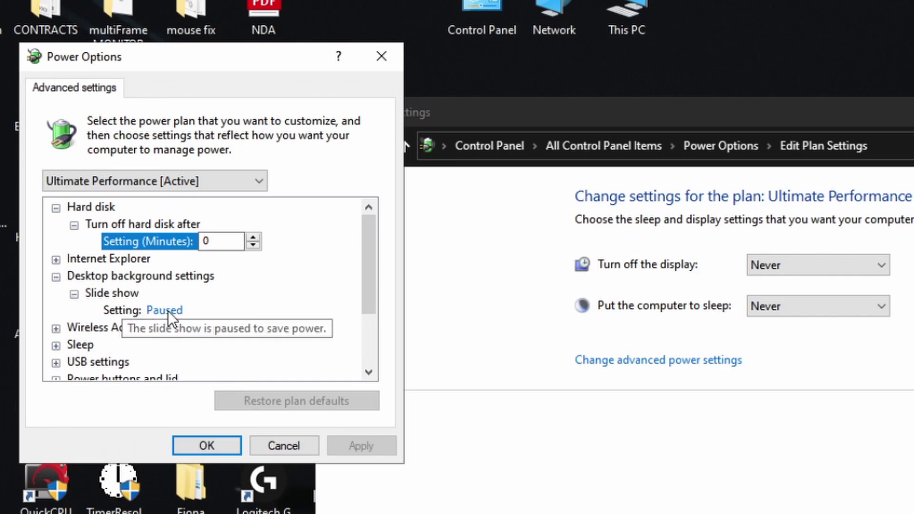
left_click(56, 276)
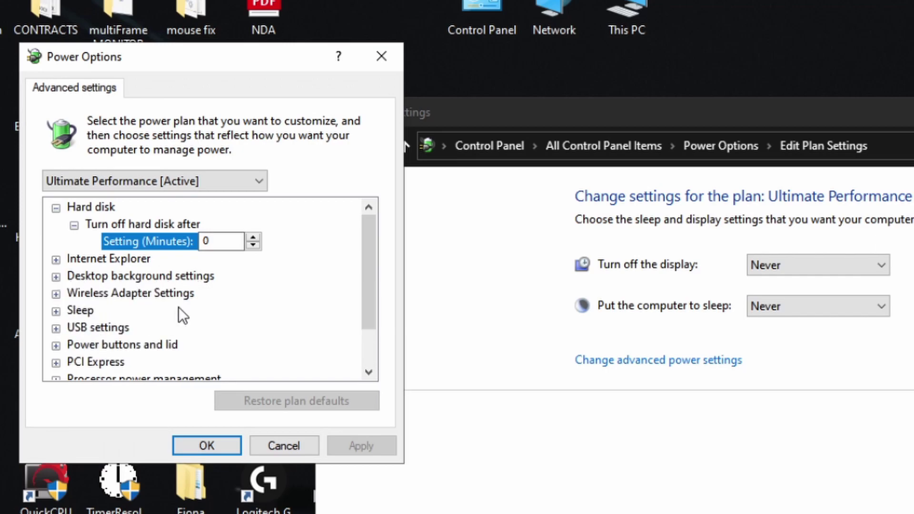
Step: Set the wireless adapter's Power Saving Mode to Maximum Performance
left_click(56, 294)
left_click(74, 310)
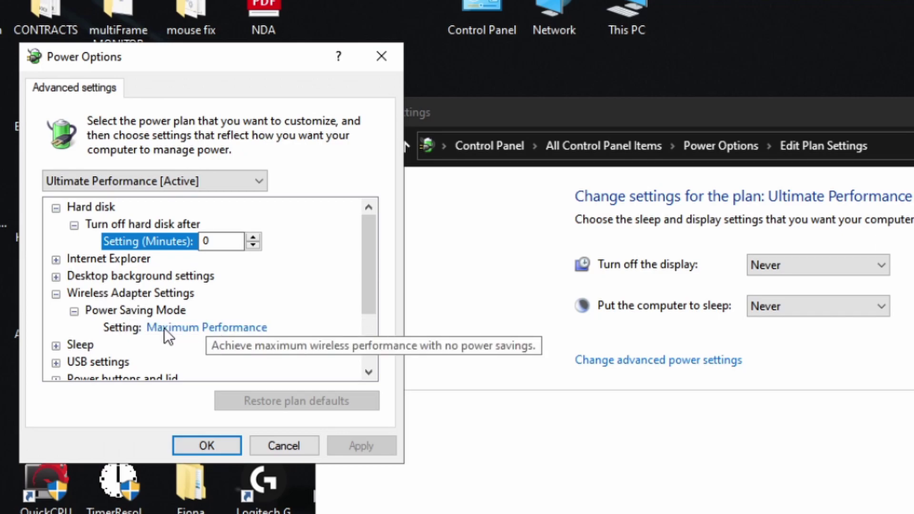
left_click(196, 329)
left_click(199, 329)
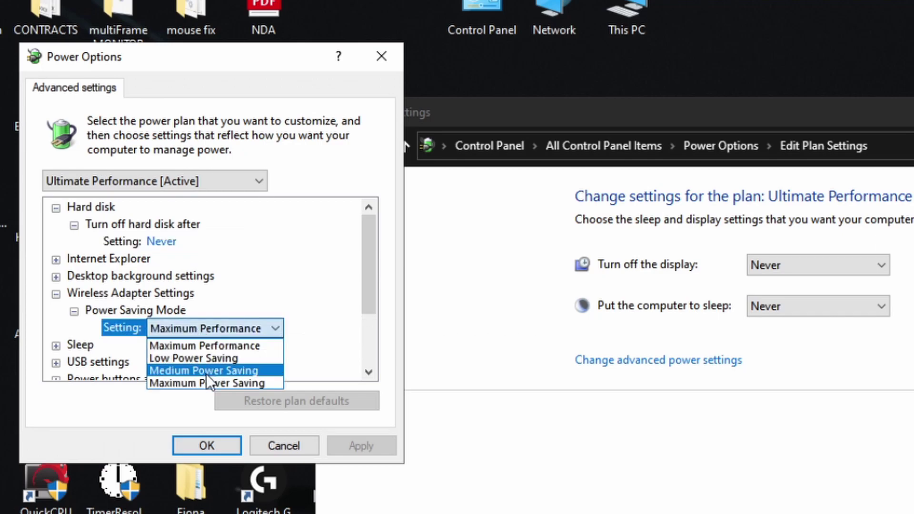
left_click(184, 347)
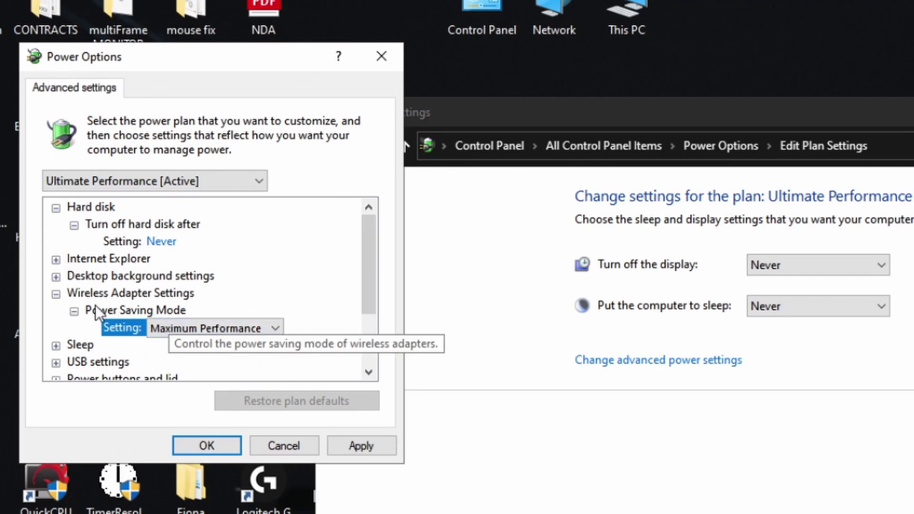
left_click(56, 294)
Step: Check the Link State Power Management setting under PCI Express
scroll(69, 310, "down", 1)
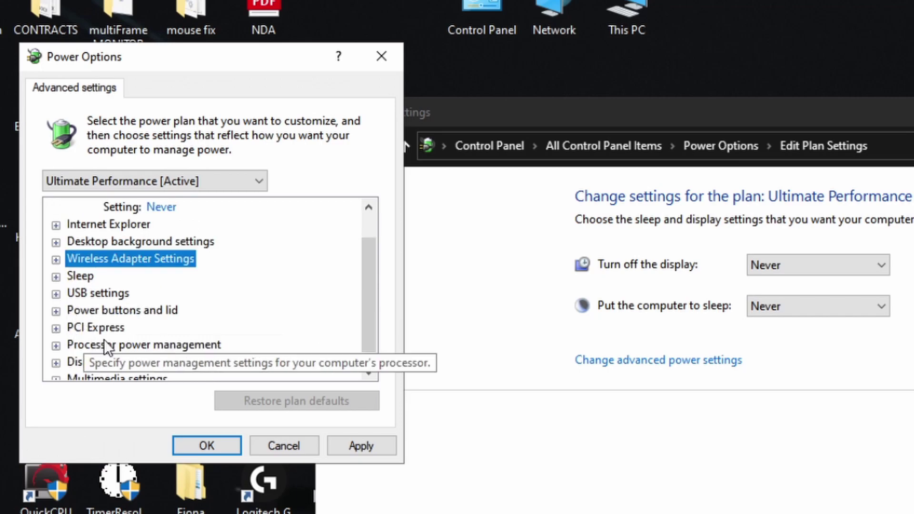
scroll(88, 327, "down", 1)
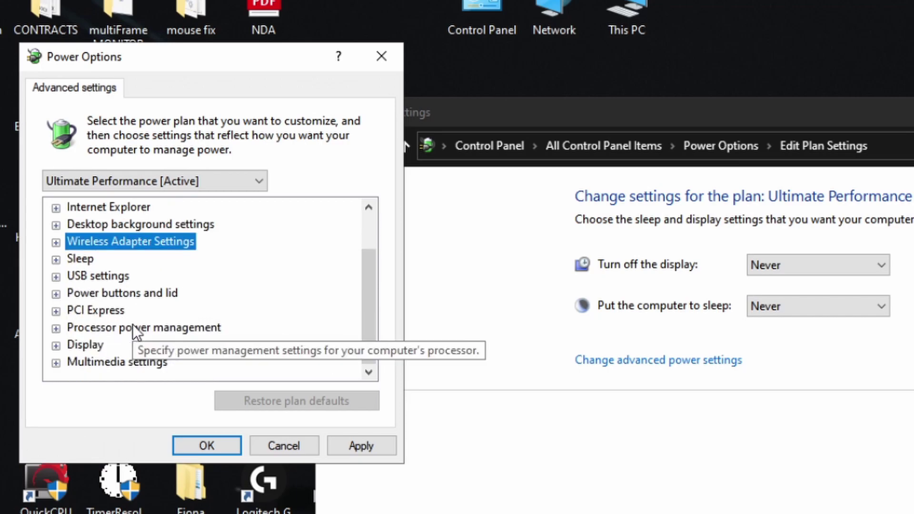
left_click(55, 311)
left_click(75, 328)
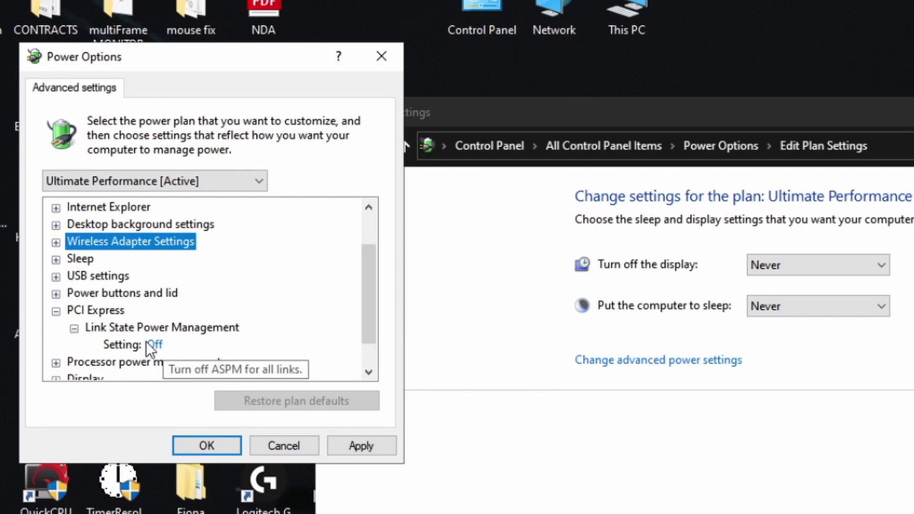
left_click(74, 328)
left_click(56, 310)
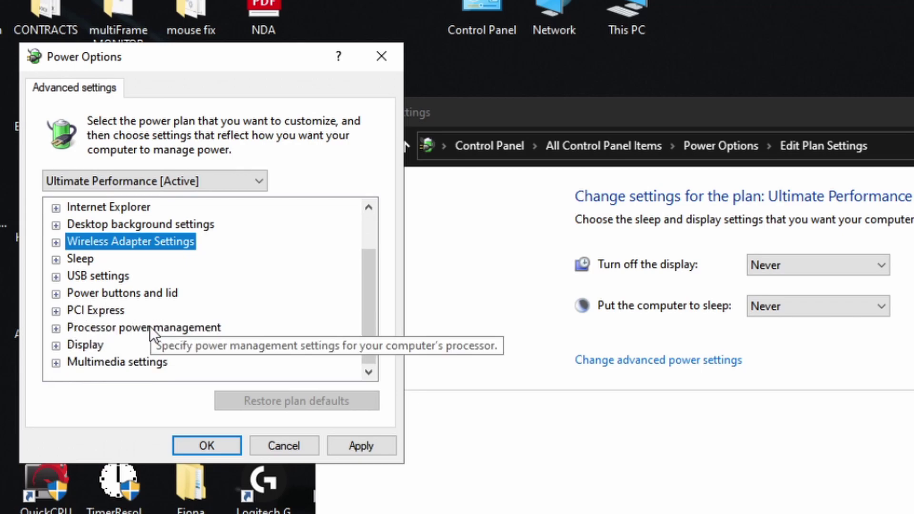
Step: Review the minimum processor state, maximum processor state and system cooling policy under Processor power management
left_click(57, 327)
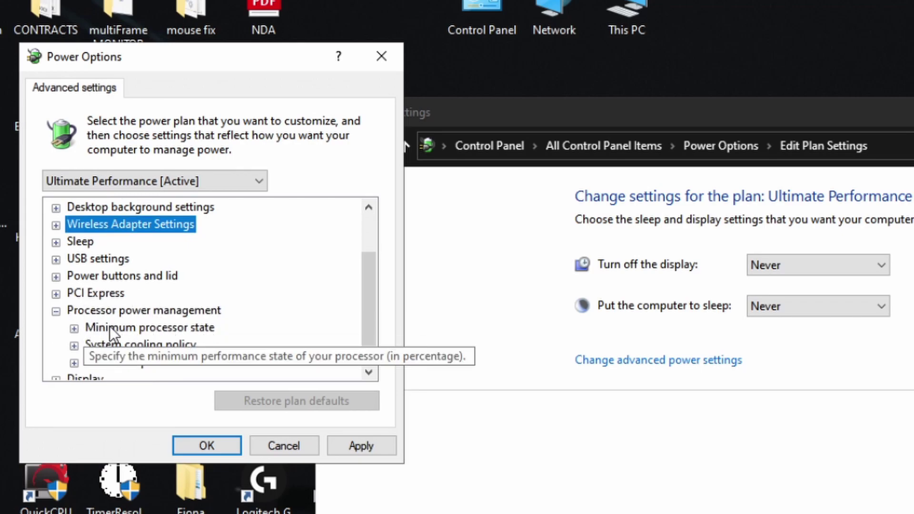
left_click(78, 329)
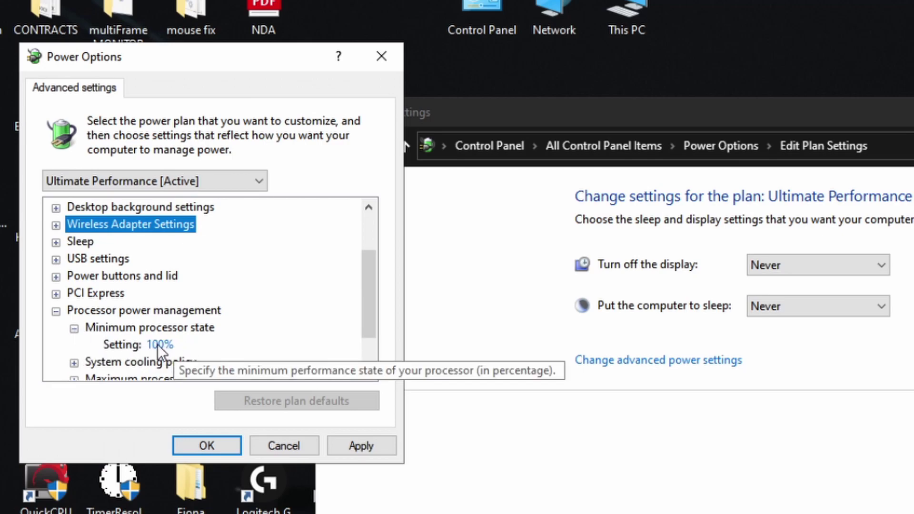
left_click(74, 328)
left_click(75, 361)
scroll(167, 333, "down", 1)
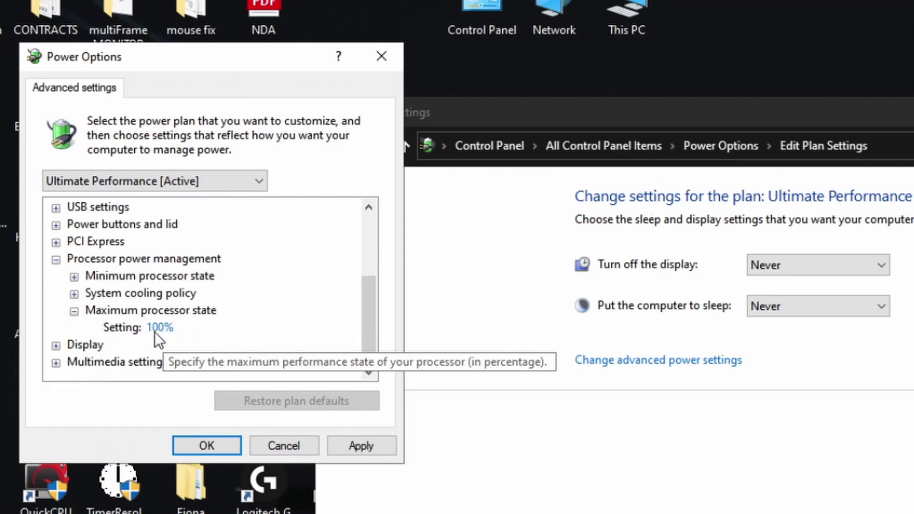
left_click(74, 310)
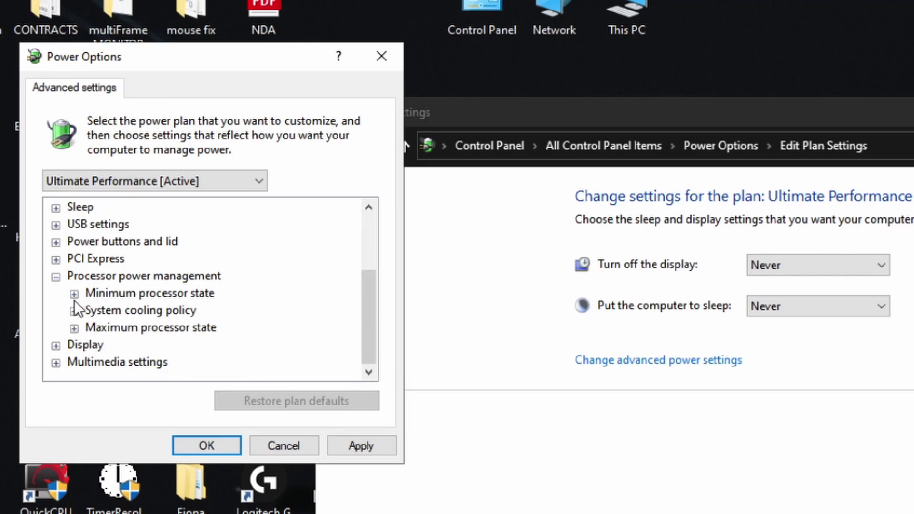
left_click(74, 310)
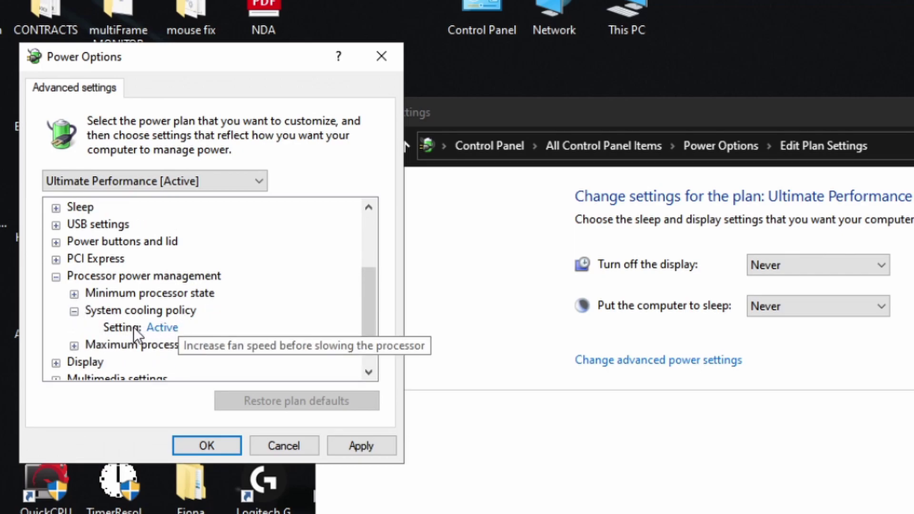
left_click(83, 310)
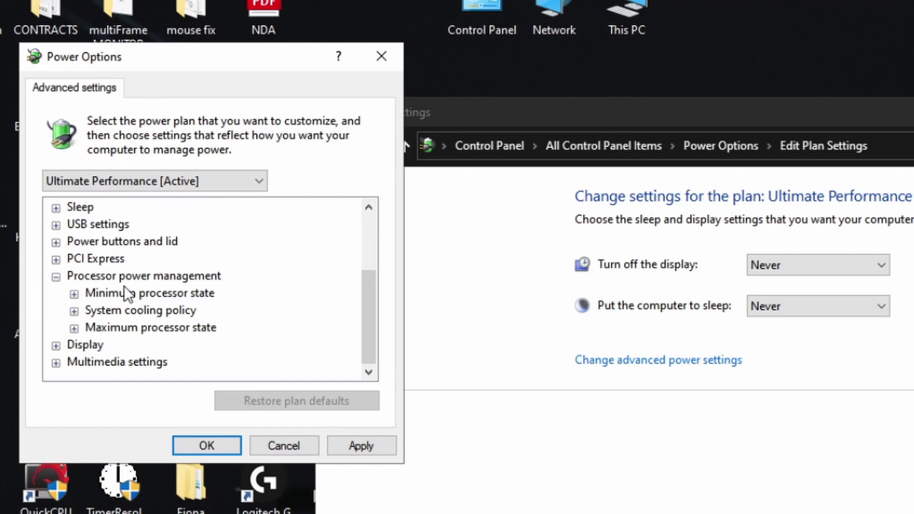
left_click(117, 291)
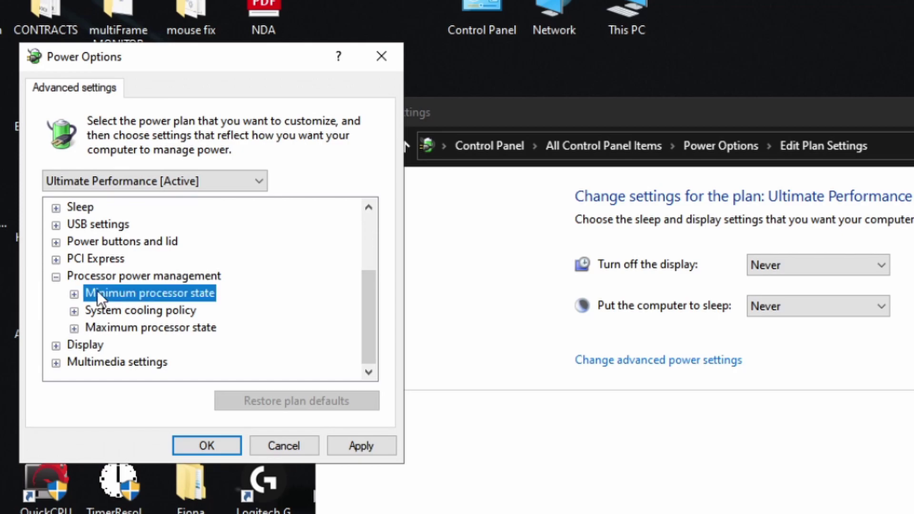
left_click(74, 292)
left_click(72, 292)
left_click(59, 279)
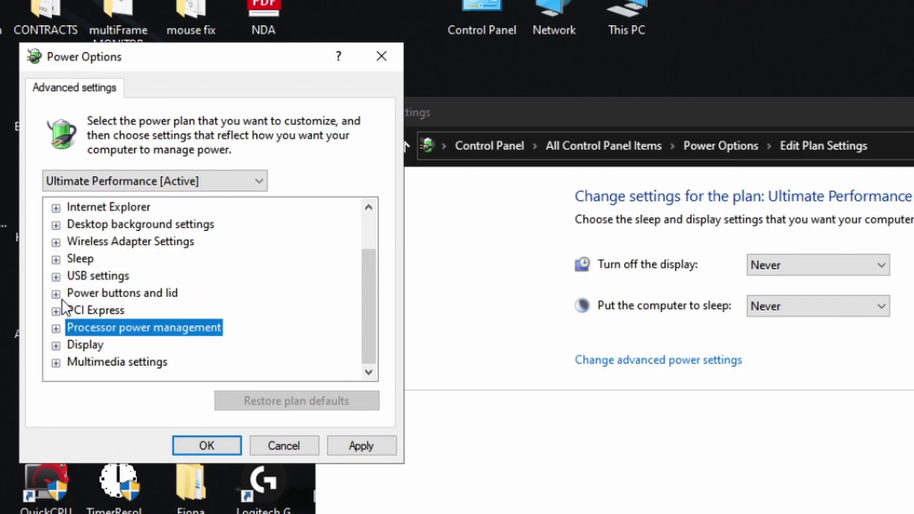
Step: Check the display turn-off time, accept the advanced power settings and close the plan settings window
left_click(59, 345)
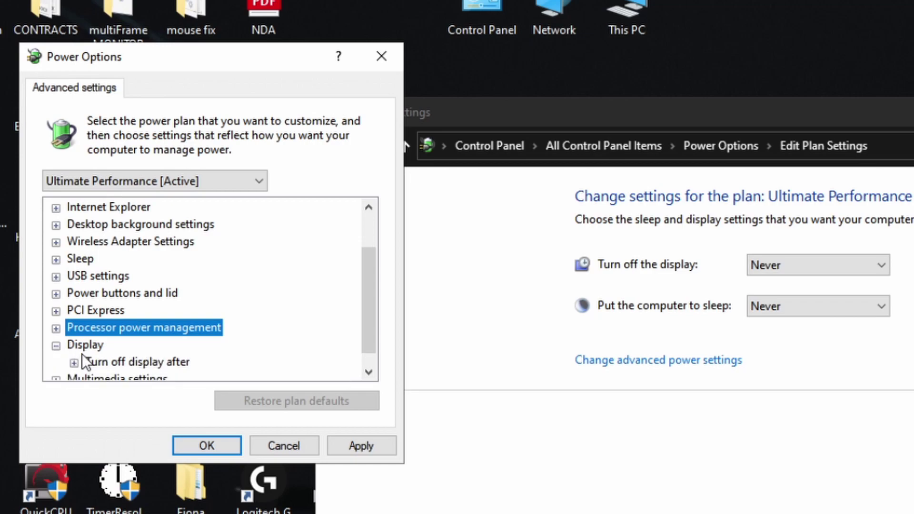
left_click(75, 362)
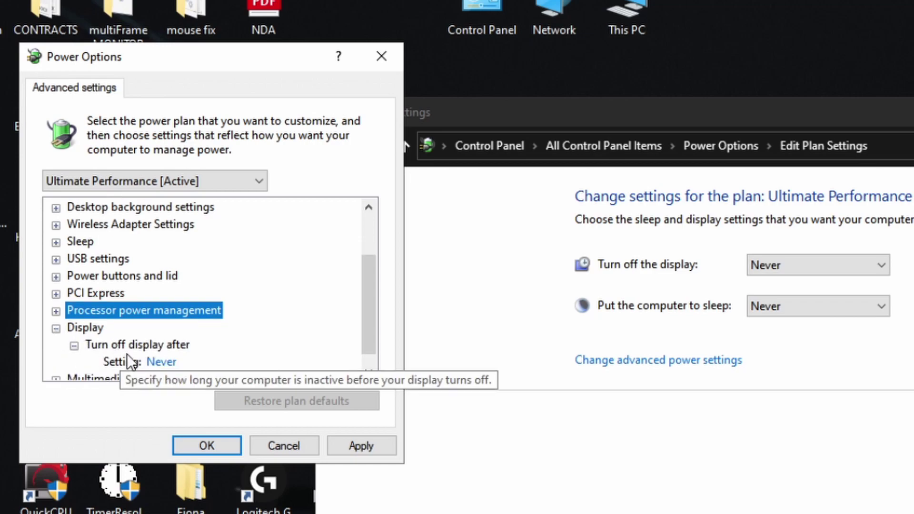
left_click(74, 345)
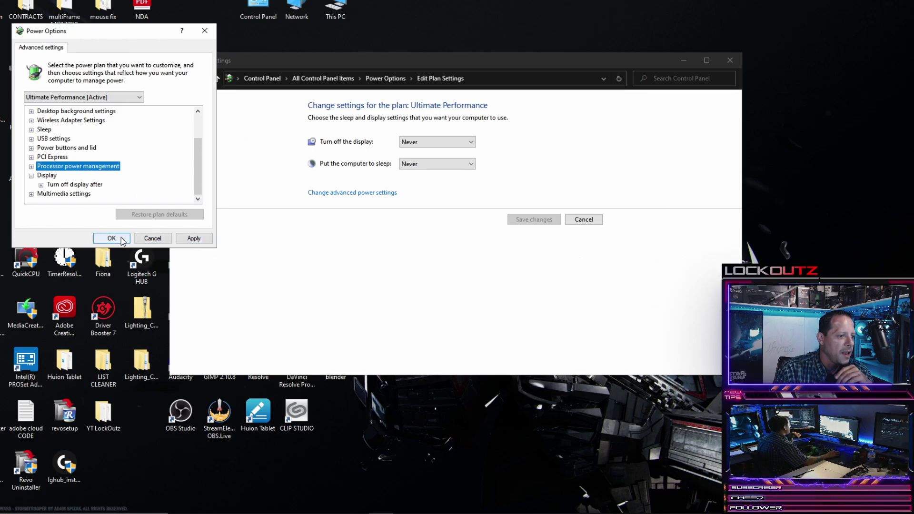
left_click(206, 446)
left_click(730, 60)
right_click(499, 110)
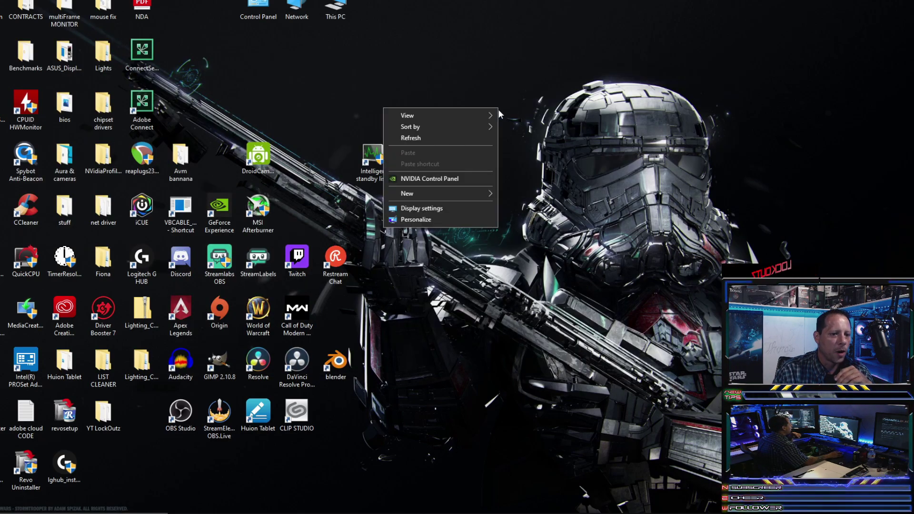
left_click(476, 137)
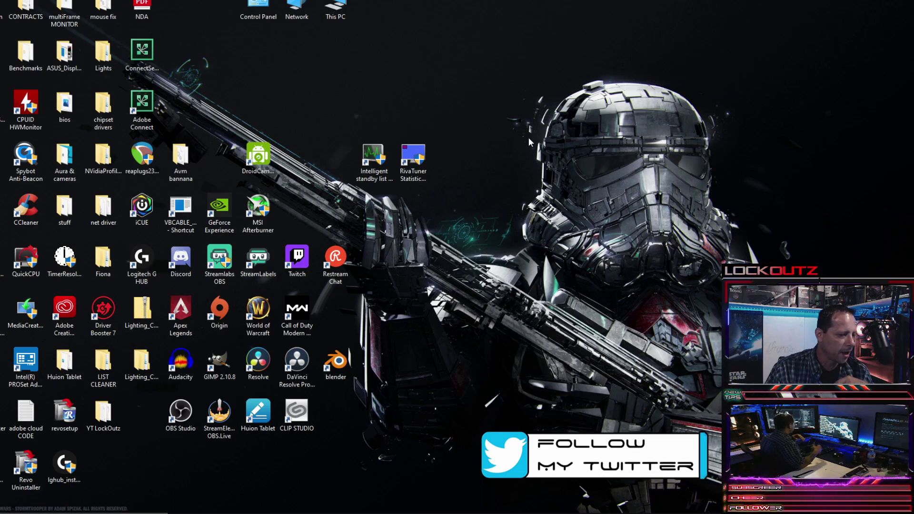
key("alt+Tab")
left_click(529, 5)
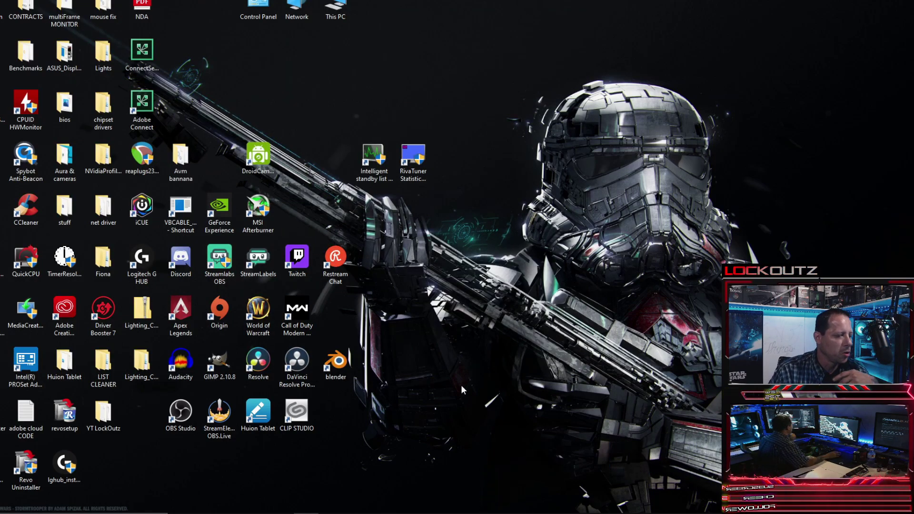
Step: Open the Privacy section of Windows Settings
left_click(15, 509)
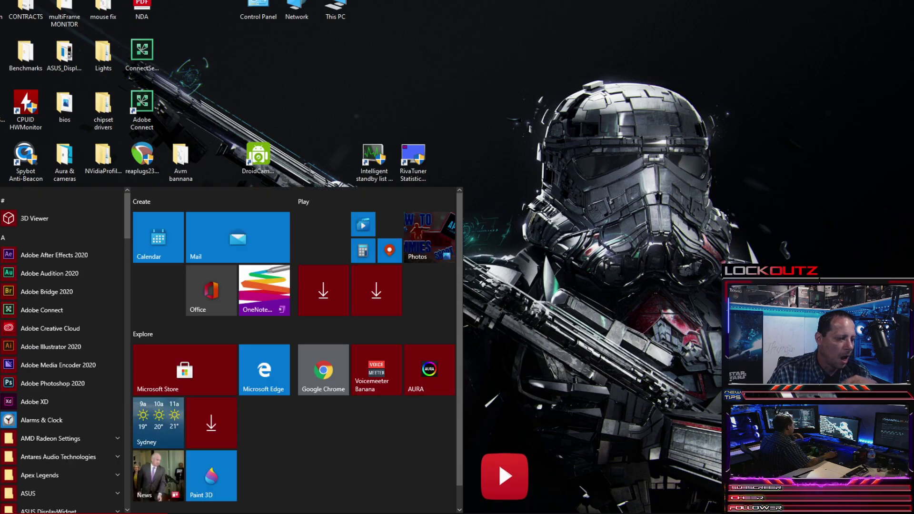
left_click(11, 474)
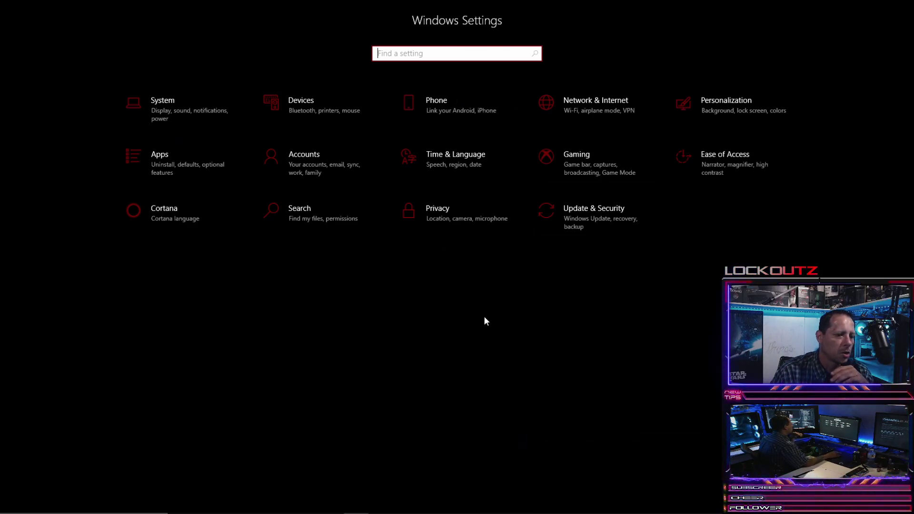
left_click(483, 210)
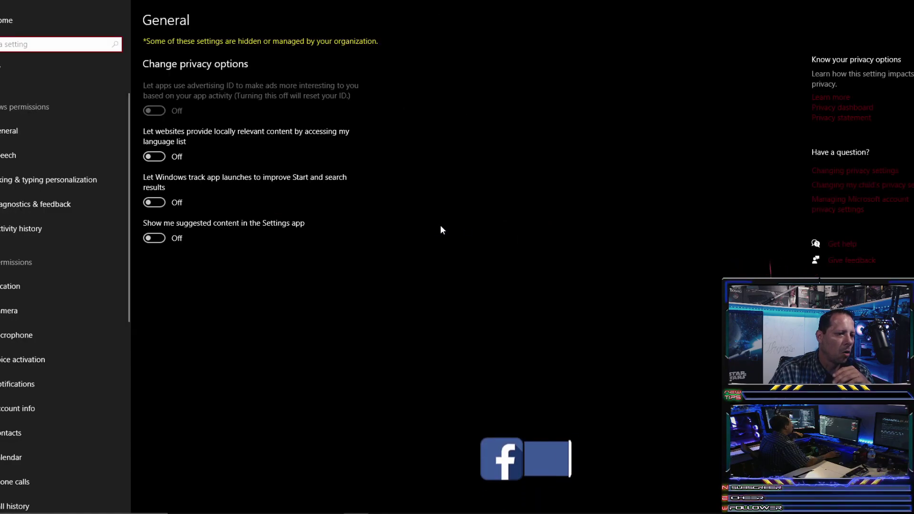
Step: Review the Windows permissions pages General, Speech, Inking & typing personalization, Diagnostics & feedback and Activity history
left_click(19, 135)
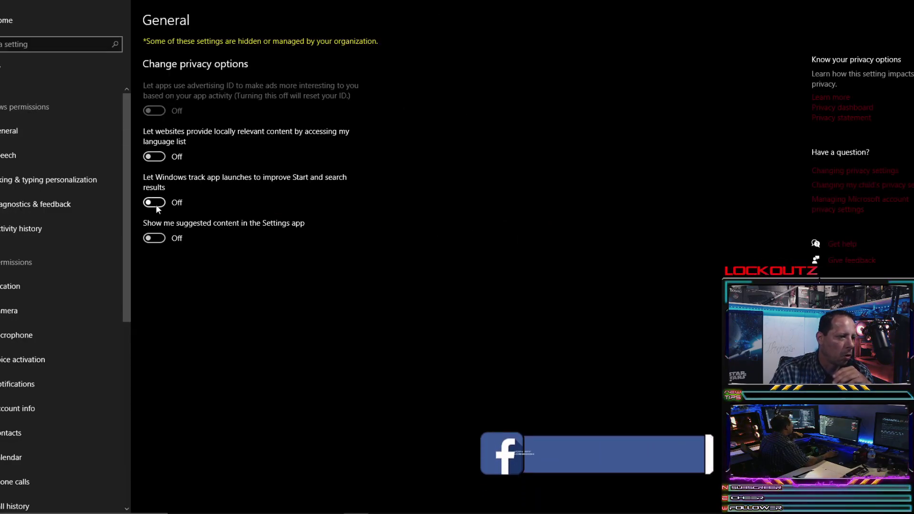
left_click(35, 152)
left_click(38, 183)
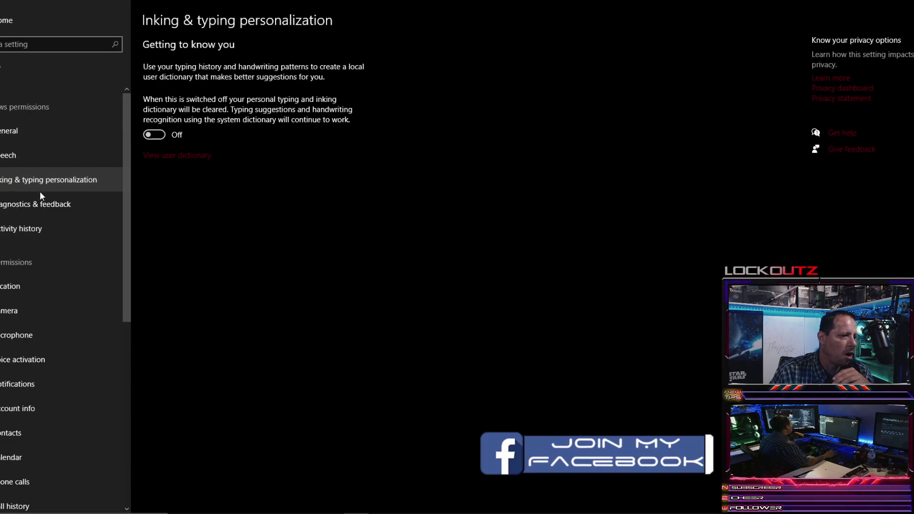
left_click(30, 201)
left_click(31, 228)
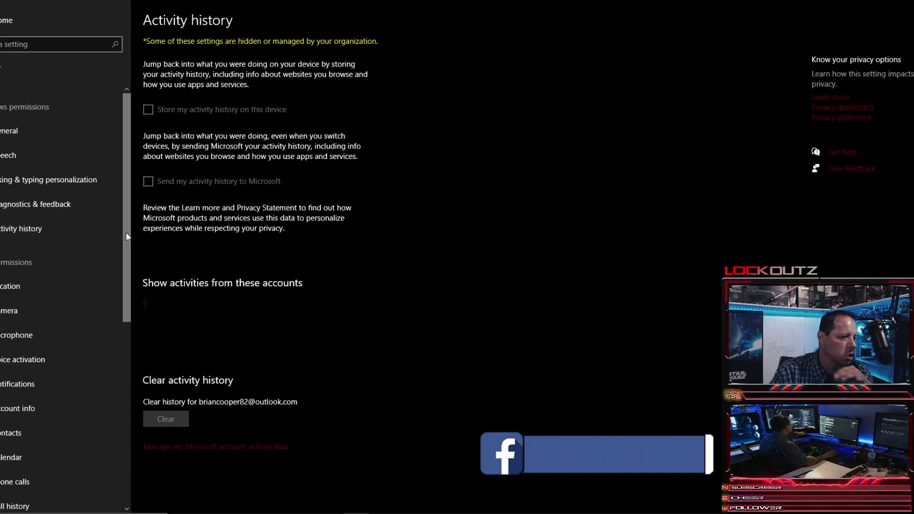
Step: Review the app permissions pages Location, Camera, Microphone, Voice activation and Background apps
left_click(37, 284)
scroll(57, 194, "down", 4)
scroll(38, 199, "up", 2)
left_click(37, 231)
left_click(43, 248)
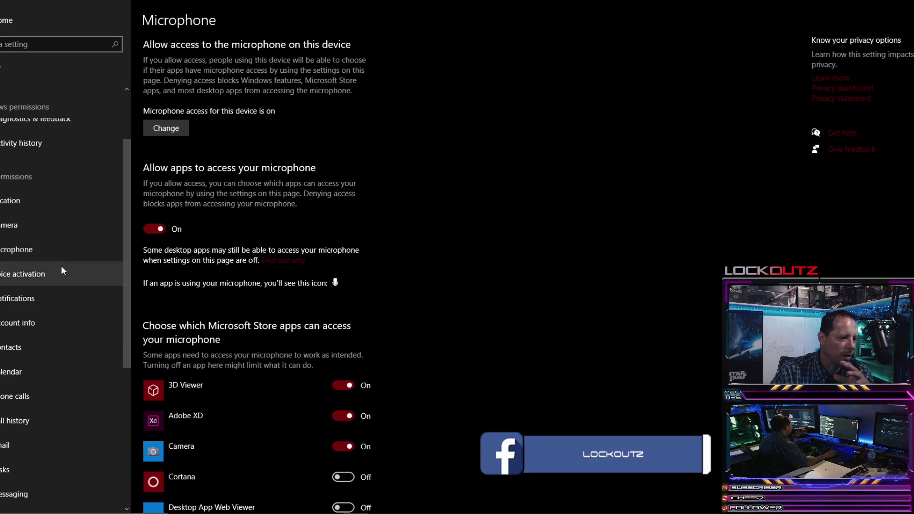
left_click(61, 266)
scroll(61, 267, "down", 5)
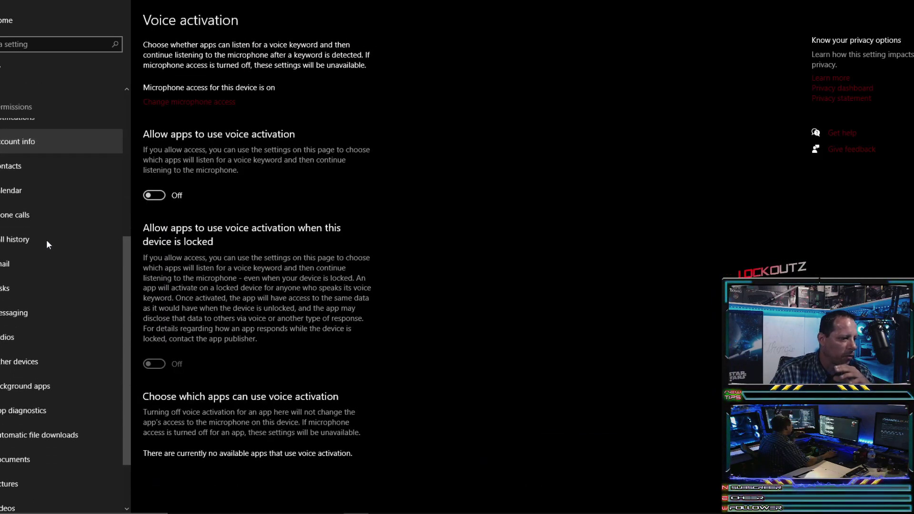
scroll(57, 226, "down", 2)
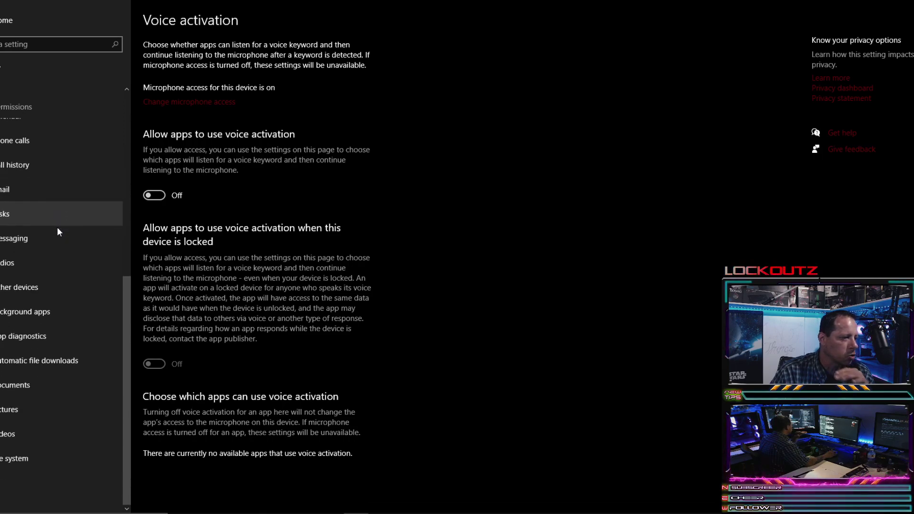
left_click(55, 316)
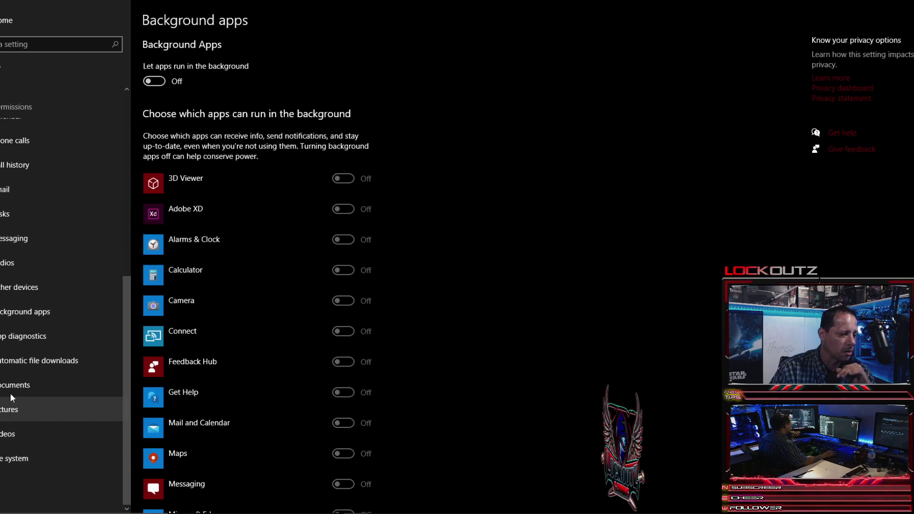
Step: Look over the App diagnostics, Location and Camera permissions once more, ending on the Microphone page
scroll(10, 254, "up", 6)
left_click(11, 298)
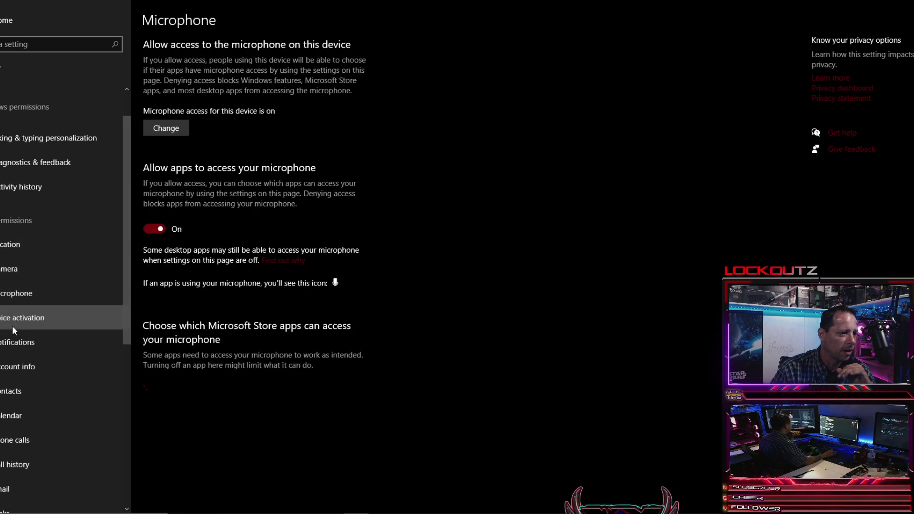
left_click(10, 366)
scroll(8, 365, "down", 5)
left_click(10, 379)
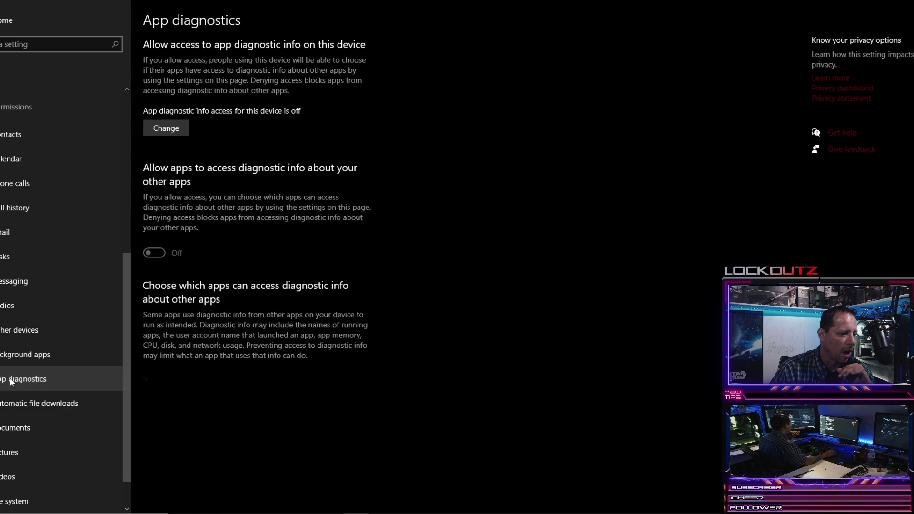
scroll(14, 343, "up", 6)
left_click(16, 290)
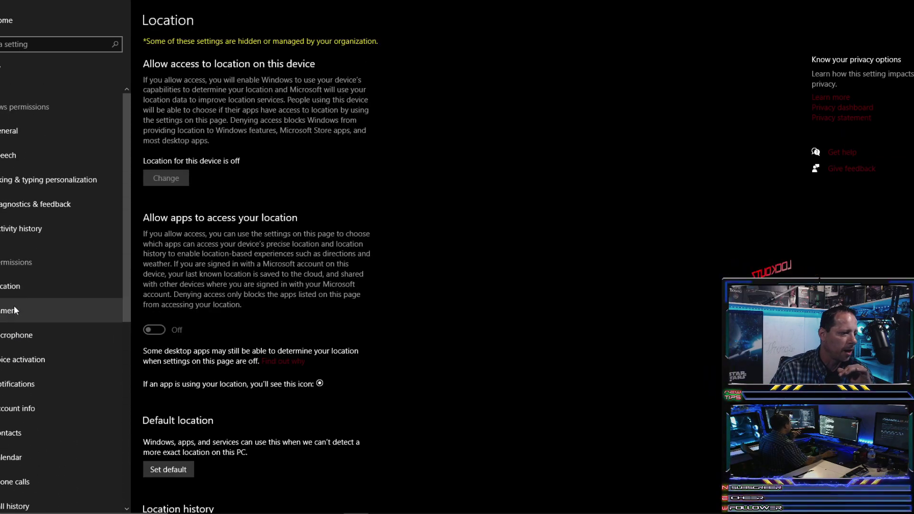
left_click(15, 310)
left_click(16, 334)
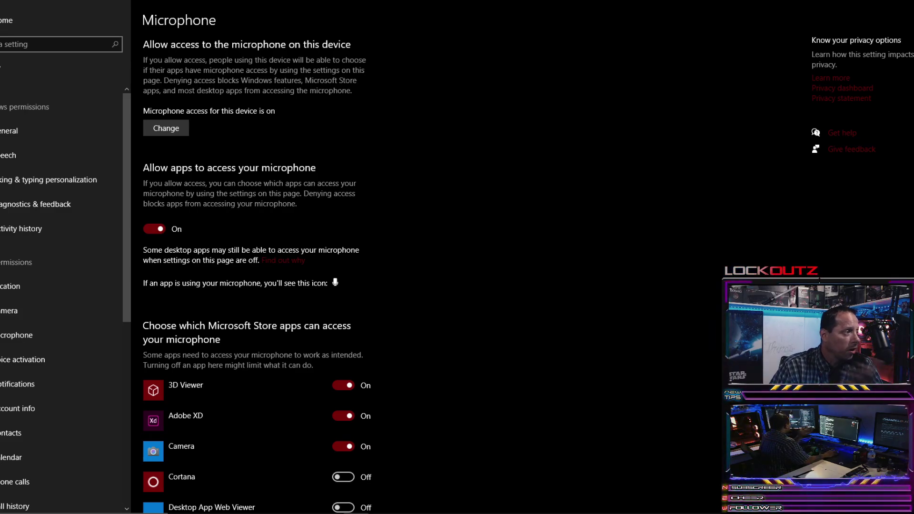
Step: Review the Game bar, Game Mode and Xbox Networking pages of the Gaming settings, and close Windows Settings
left_click(7, 20)
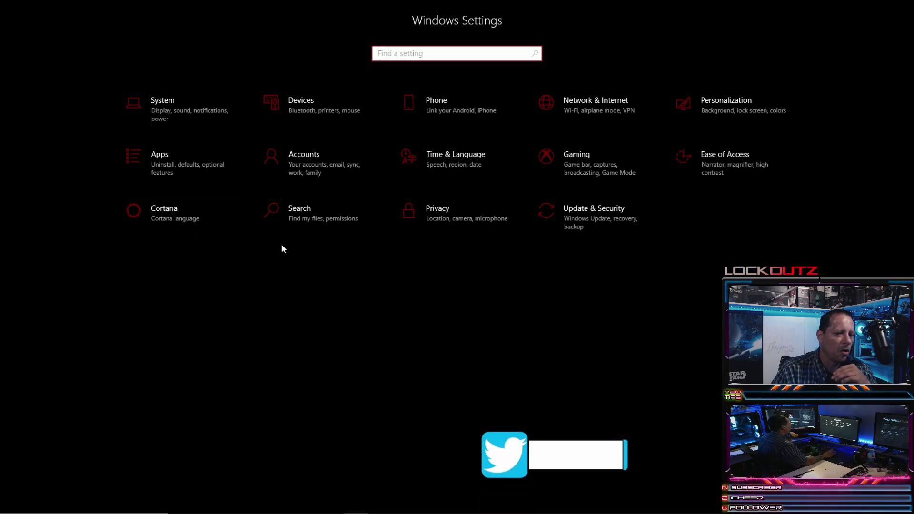
left_click(594, 170)
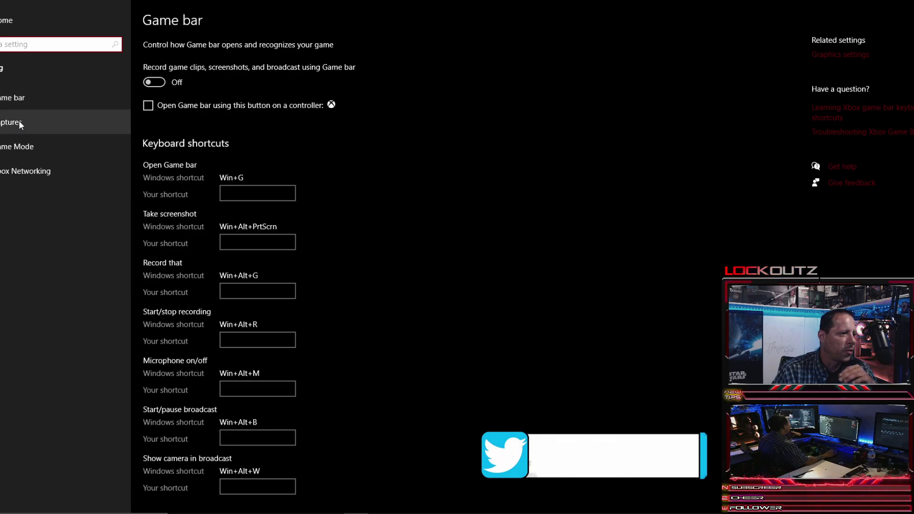
left_click(13, 152)
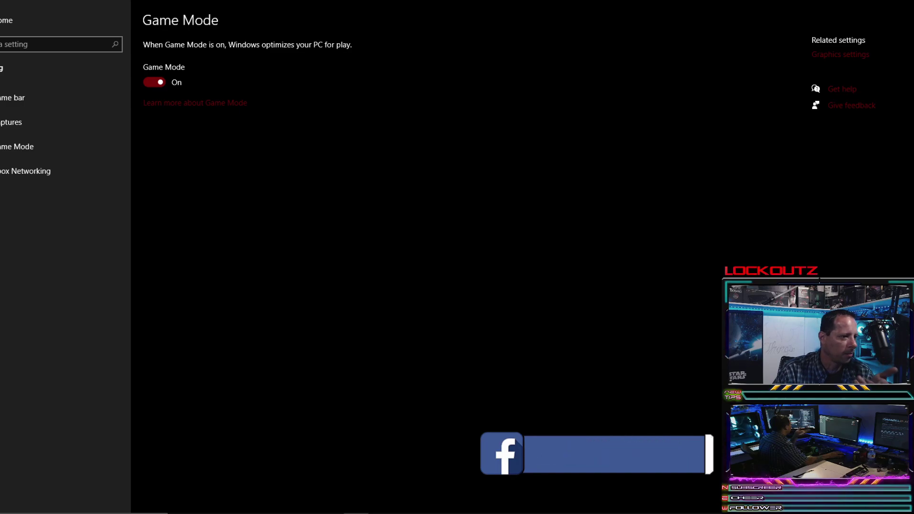
left_click(77, 165)
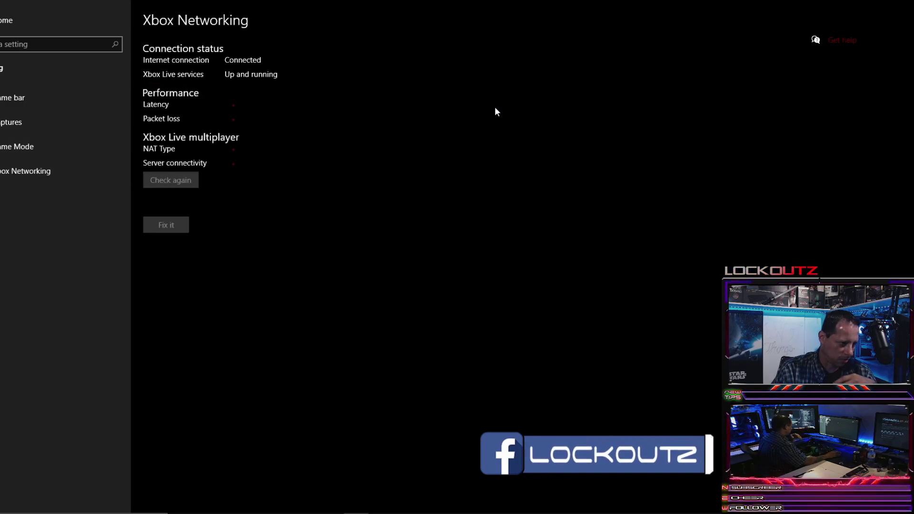
left_click(769, 1)
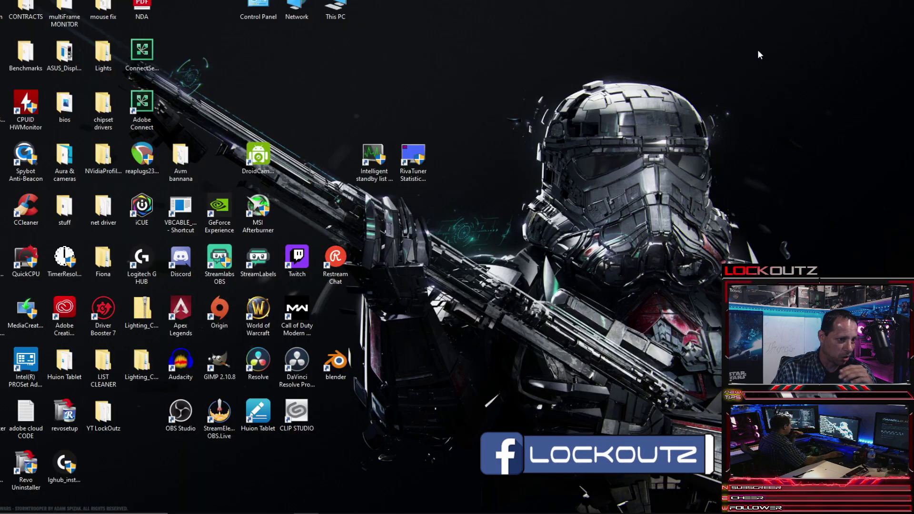
Step: Open Task Manager and show its list of startup programs
right_click(524, 117)
left_click(497, 143)
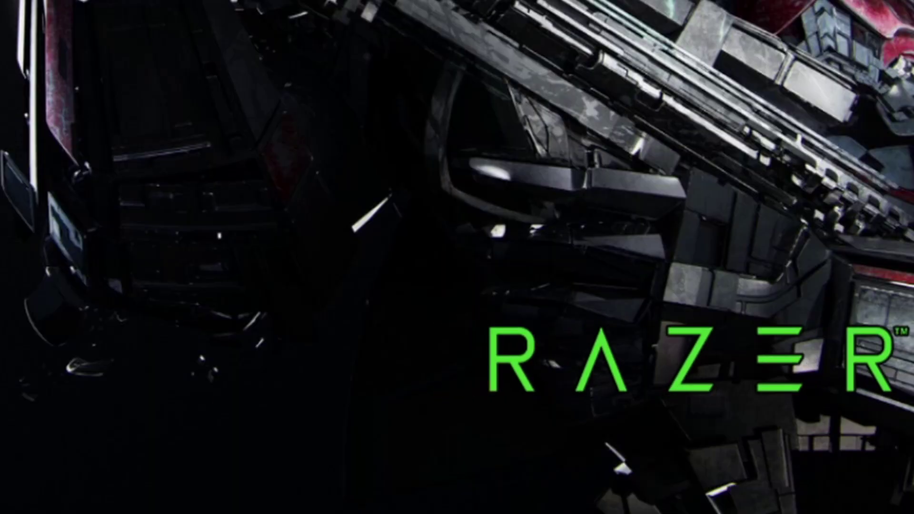
right_click(640, 506)
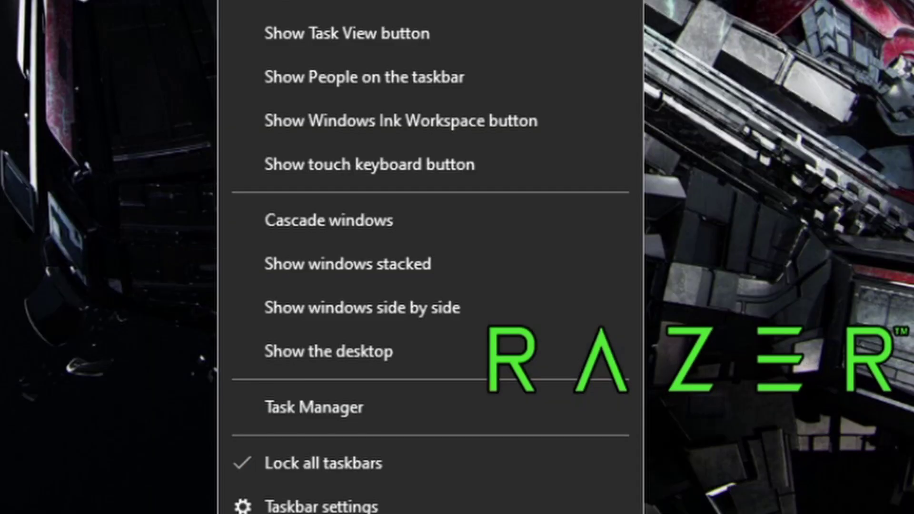
left_click(297, 413)
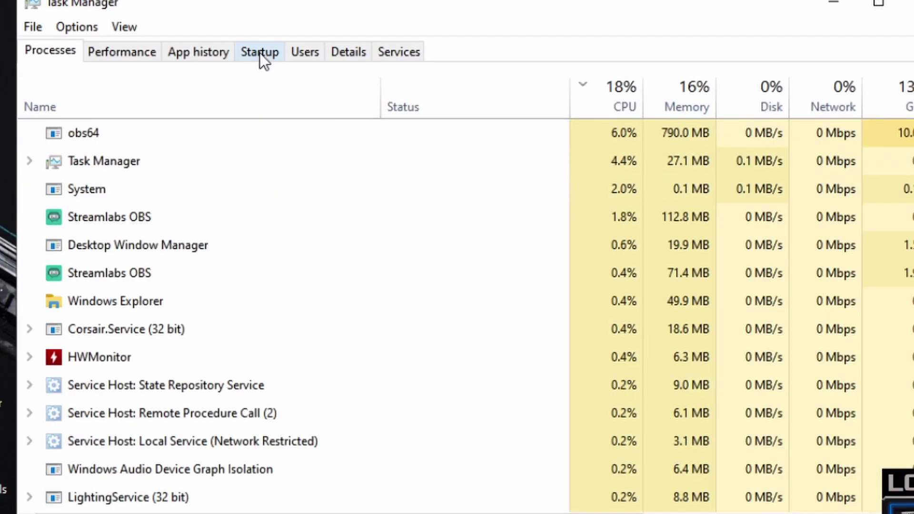
left_click(260, 52)
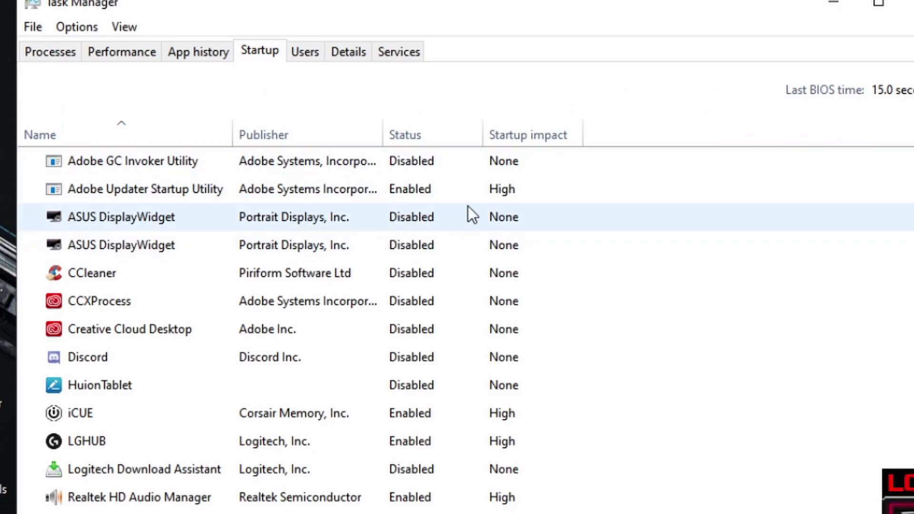
Step: Examine the status and startup impact of the programs in the startup list
scroll(420, 180, "down", 2)
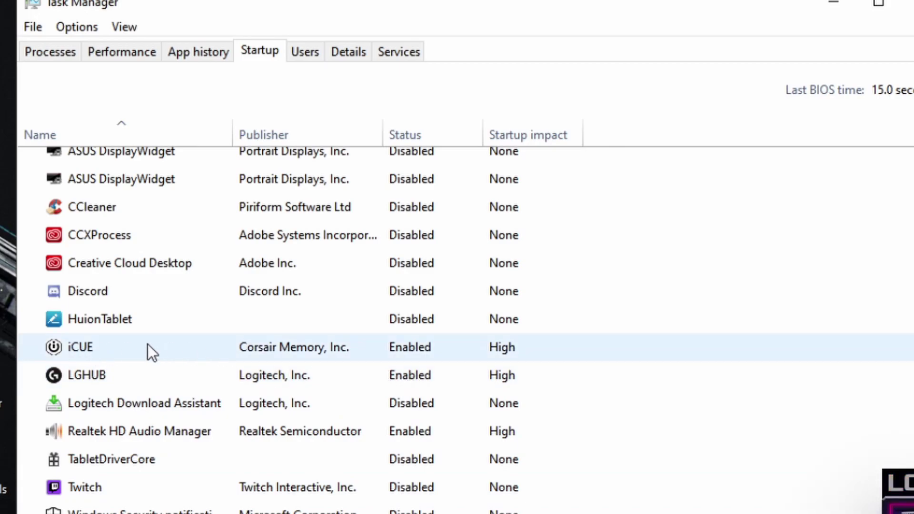
scroll(286, 341, "up", 2)
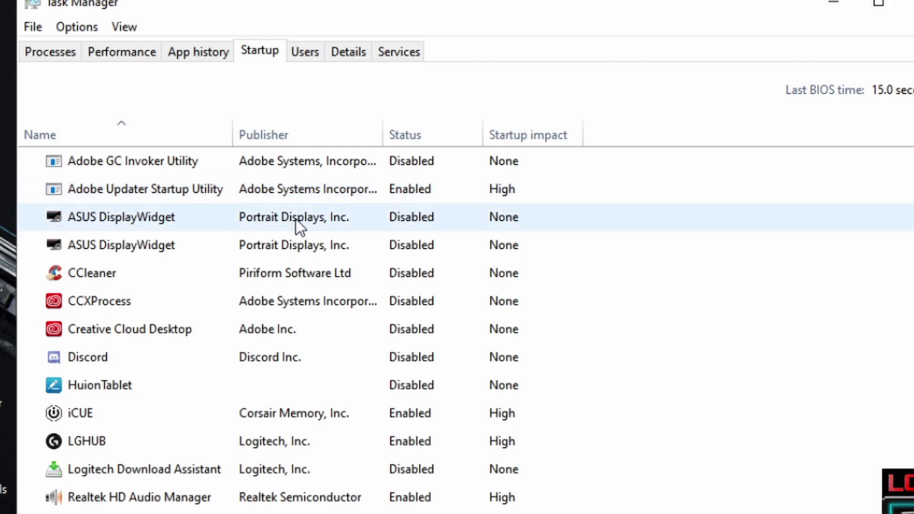
scroll(295, 224, "down", 2)
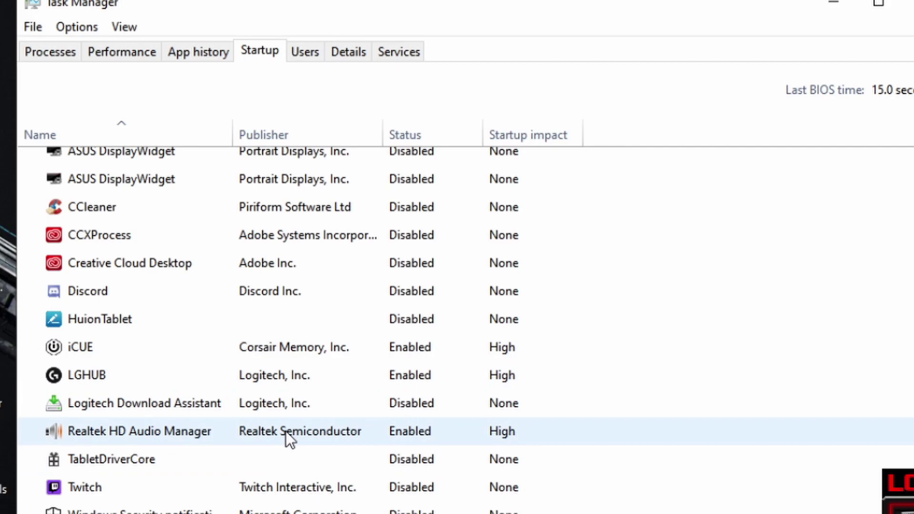
scroll(286, 434, "up", 3)
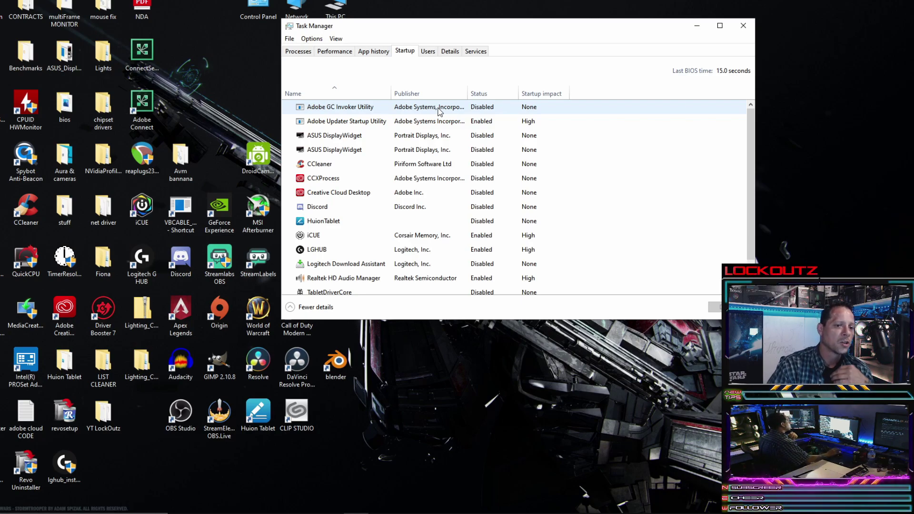
scroll(441, 119, "down", 1)
scroll(443, 124, "up", 1)
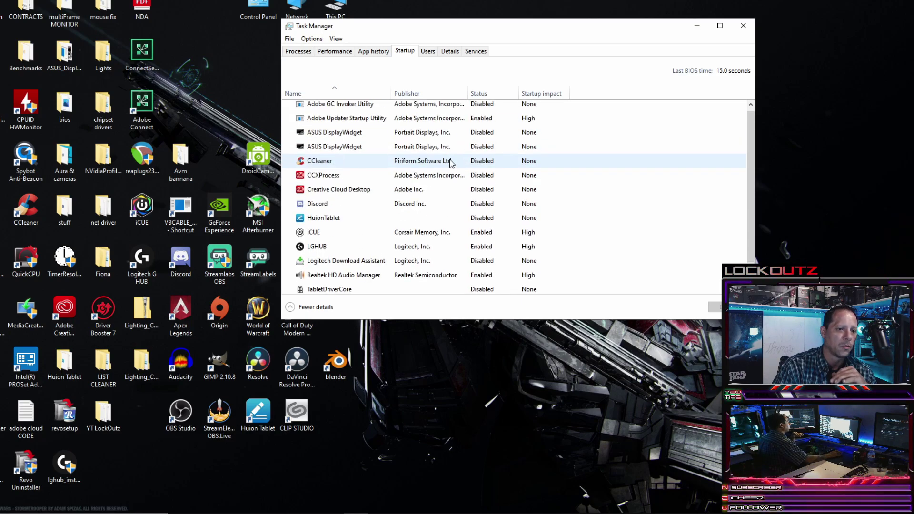
Step: Check the enable and disable options for Adobe Updater Startup Utility, ASUS DisplayWidget and Discord without changing them
left_click(443, 123)
right_click(466, 125)
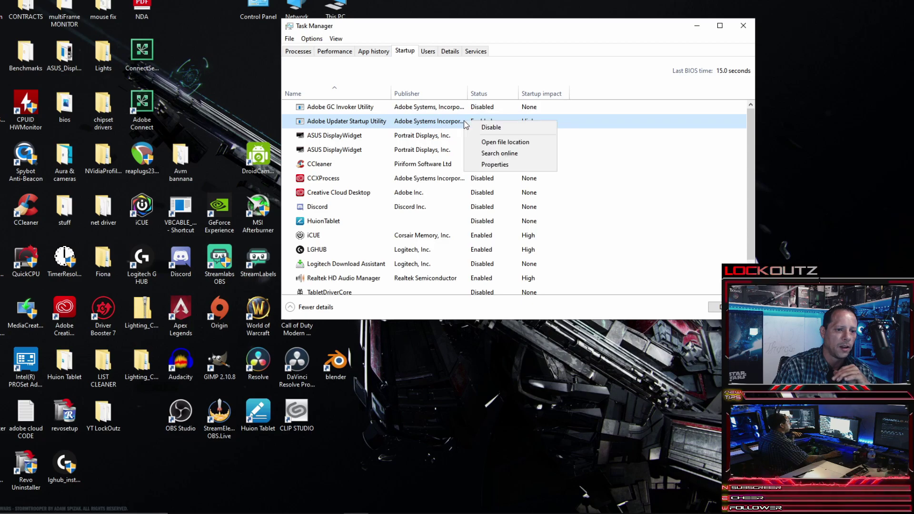
left_click(418, 137)
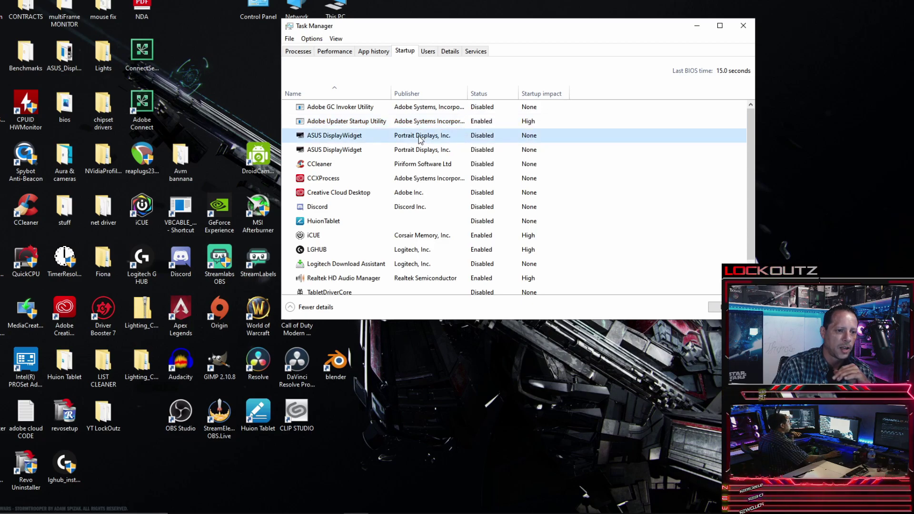
right_click(419, 137)
right_click(399, 149)
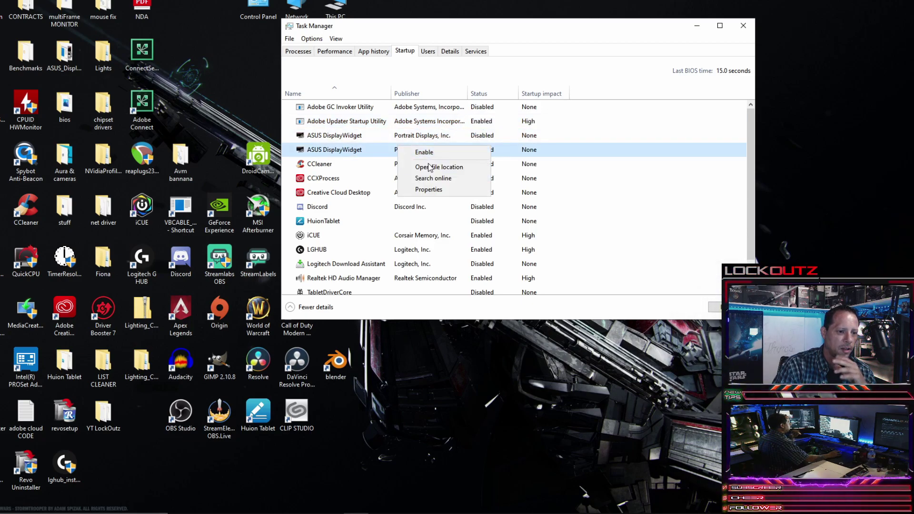
right_click(414, 207)
left_click(539, 36)
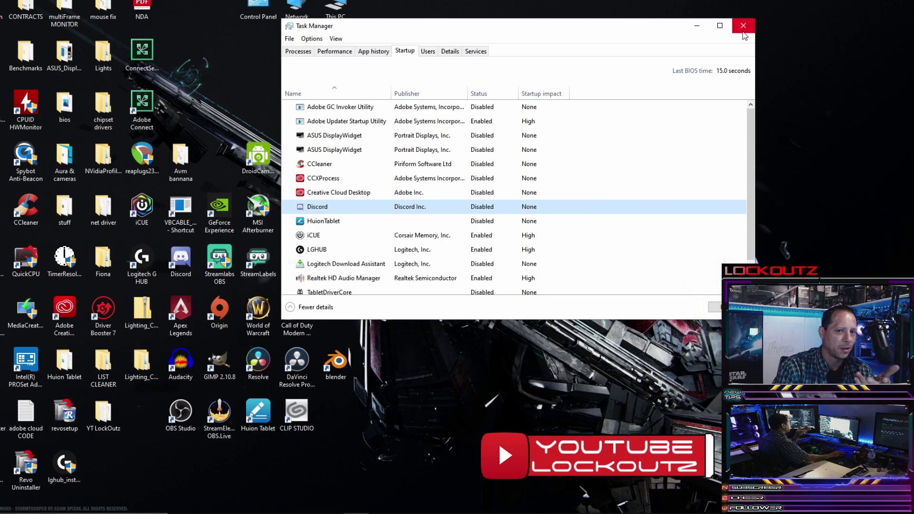
Step: Close Task Manager and switch to the Notepad notes at the HPET timer command list
left_click(743, 28)
right_click(408, 33)
left_click(428, 66)
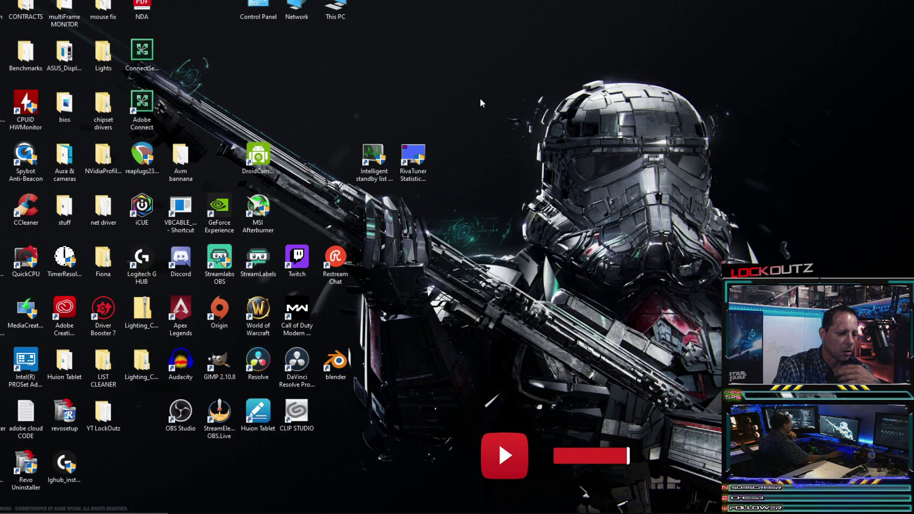
key("alt+Tab")
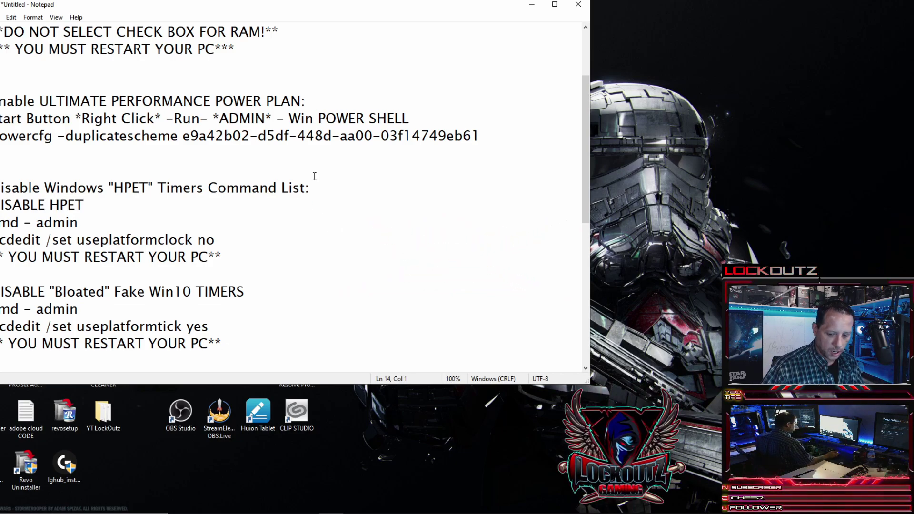
scroll(468, 212, "down", 1)
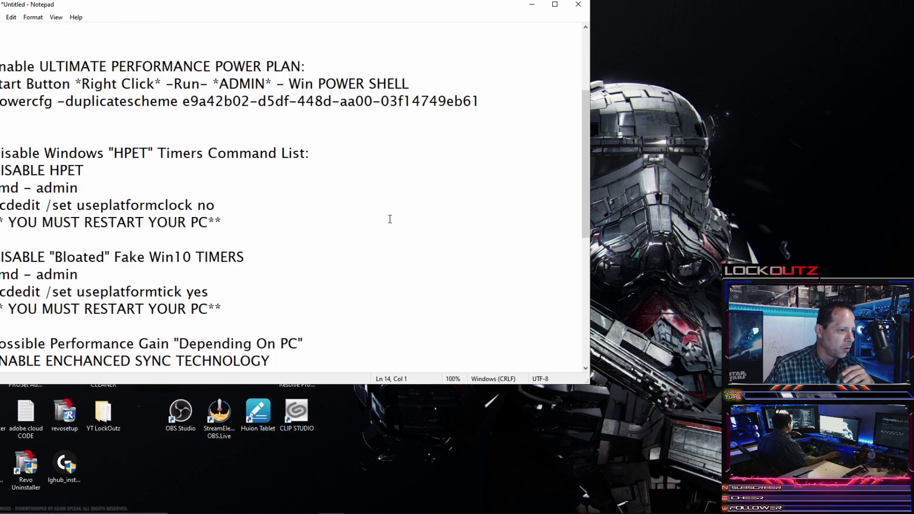
Step: Open a Command Prompt by running cmd from the Run dialog and move its window clear of the bcdedit commands in the notes
key("super")
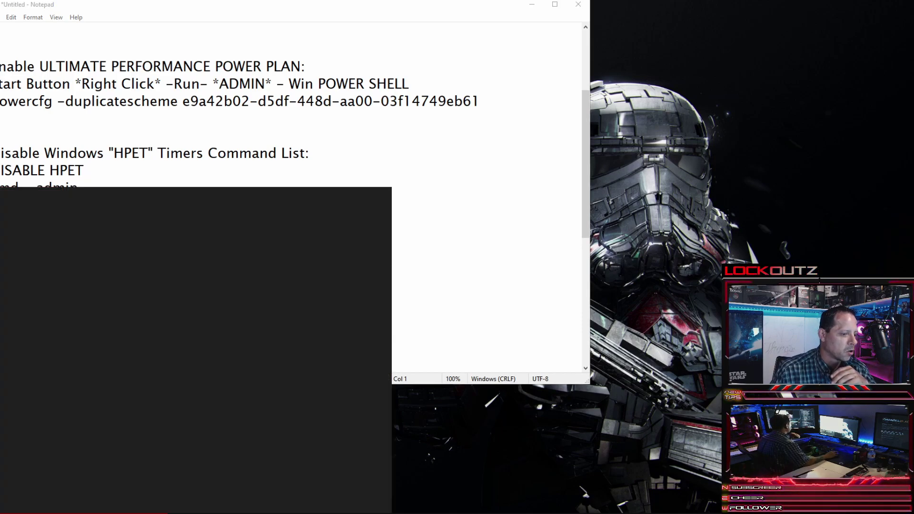
type("run")
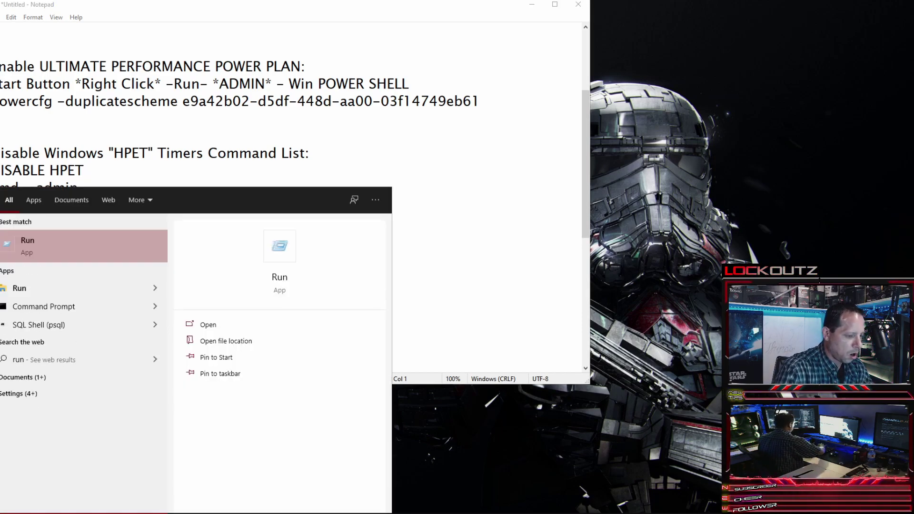
key("Return")
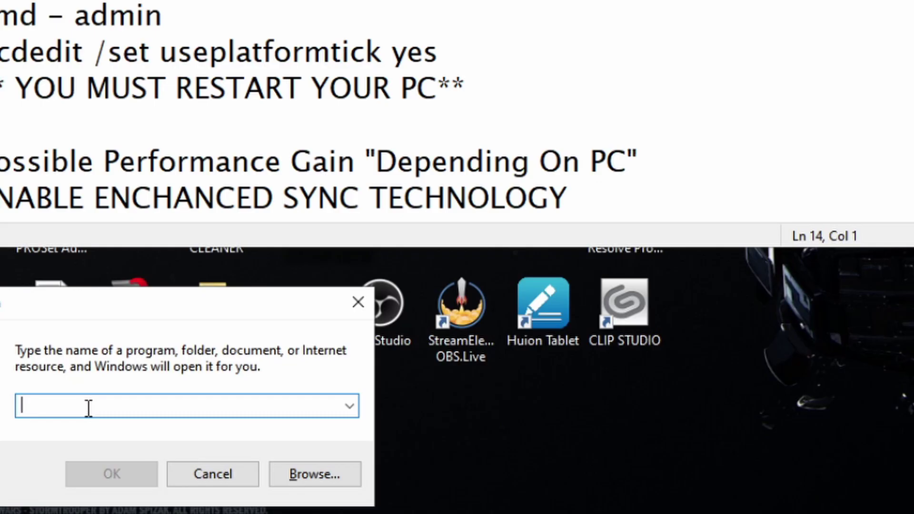
type("cmd")
key("Return")
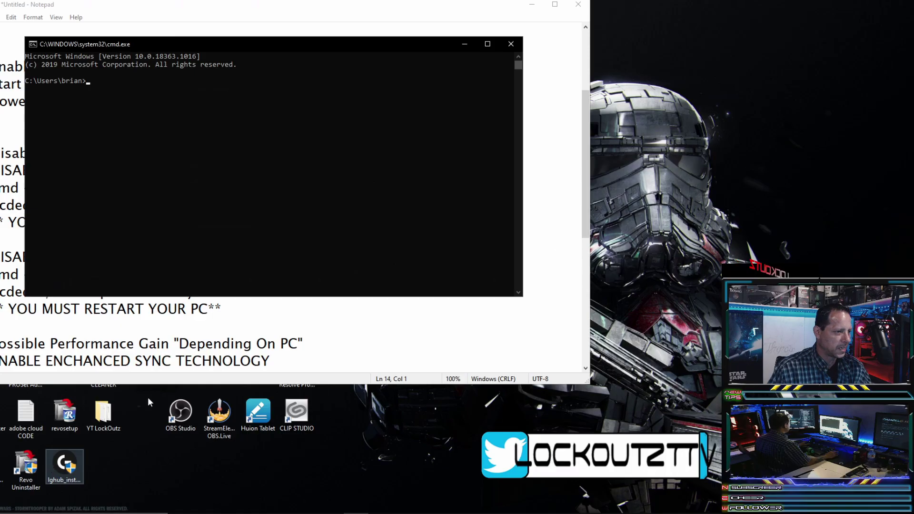
left_click_drag(207, 45, 472, 39)
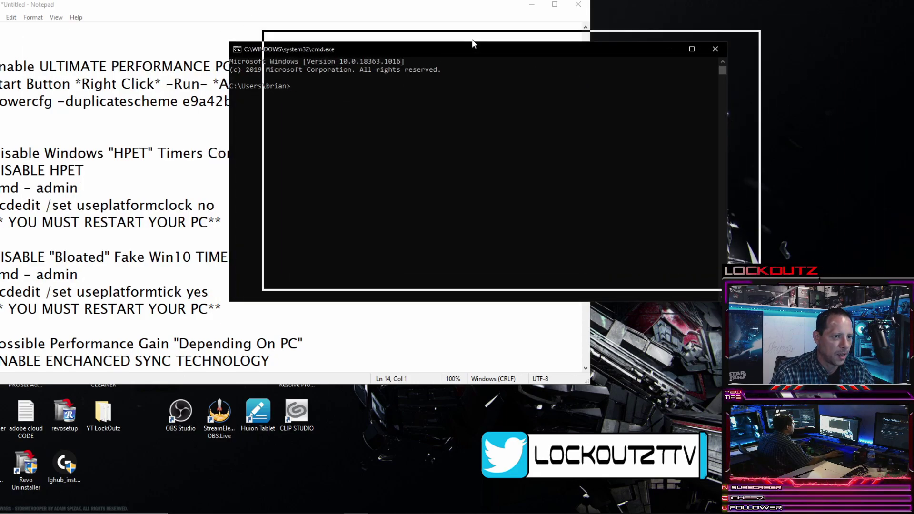
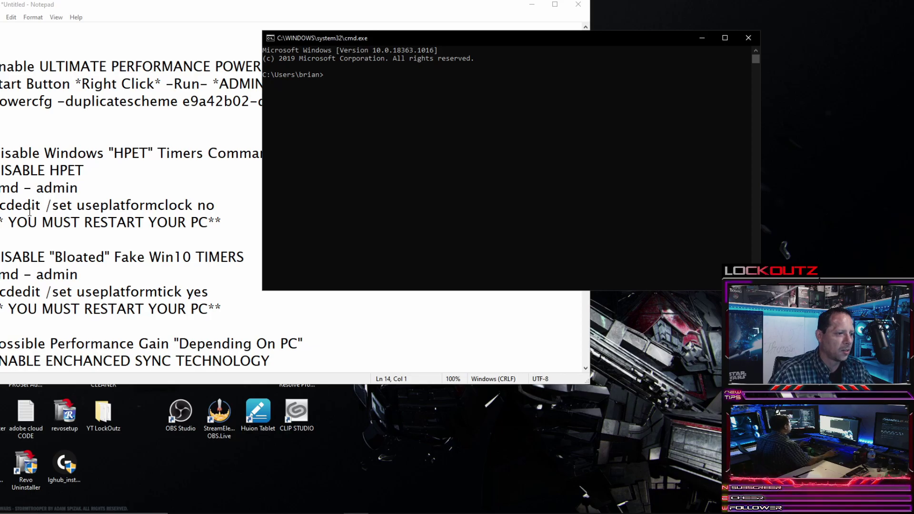
Step: Copy the command bcdedit /set useplatformclock no from the notes and paste it into the Command Prompt without running it
left_click(42, 222)
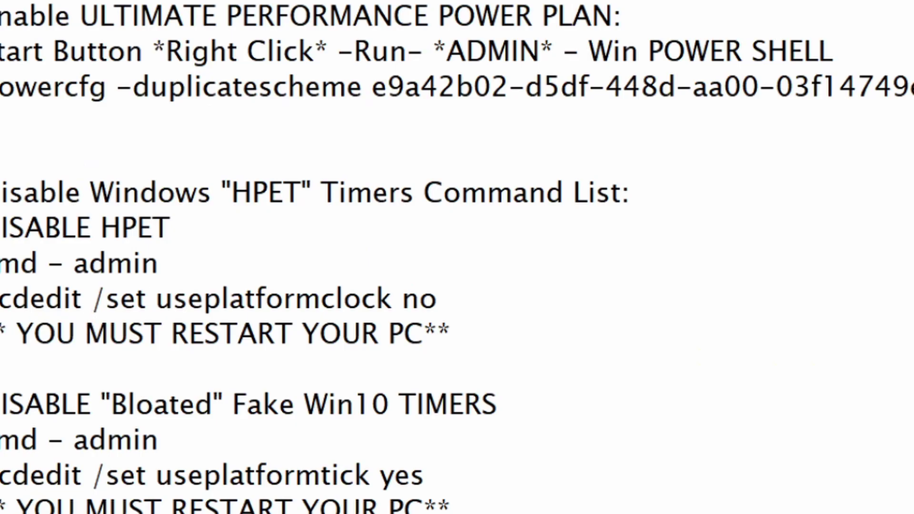
left_click_drag(1, 298, 427, 300)
right_click(428, 300)
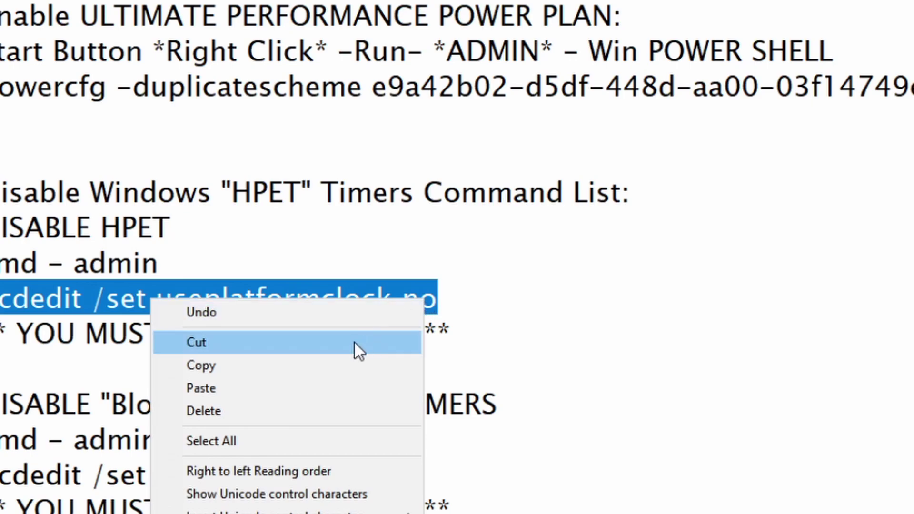
left_click(355, 364)
key("alt+Tab")
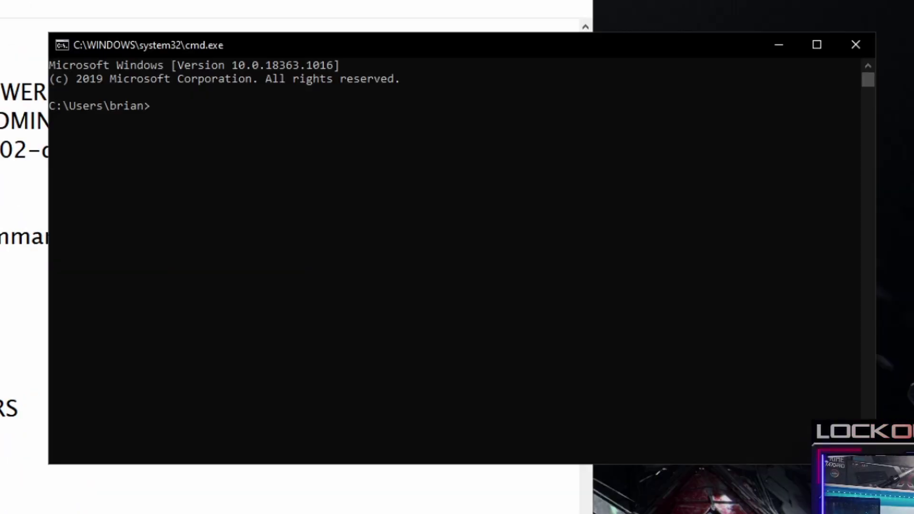
right_click(167, 129)
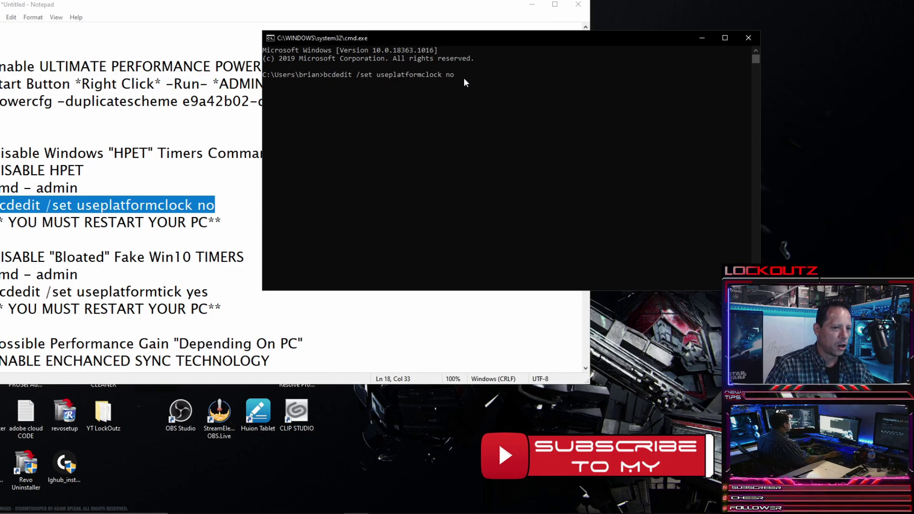
Step: Erase the unexecuted useplatformclock command from the Command Prompt line
key("BackSpace")
key("BackSpace")
key("BackSpace")
key("BackSpace")
key("BackSpace")
key("BackSpace")
key("BackSpace")
key("BackSpace")
key("BackSpace")
key("BackSpace")
key("BackSpace")
key("BackSpace")
key("BackSpace")
key("BackSpace")
key("BackSpace")
key("BackSpace")
key("BackSpace")
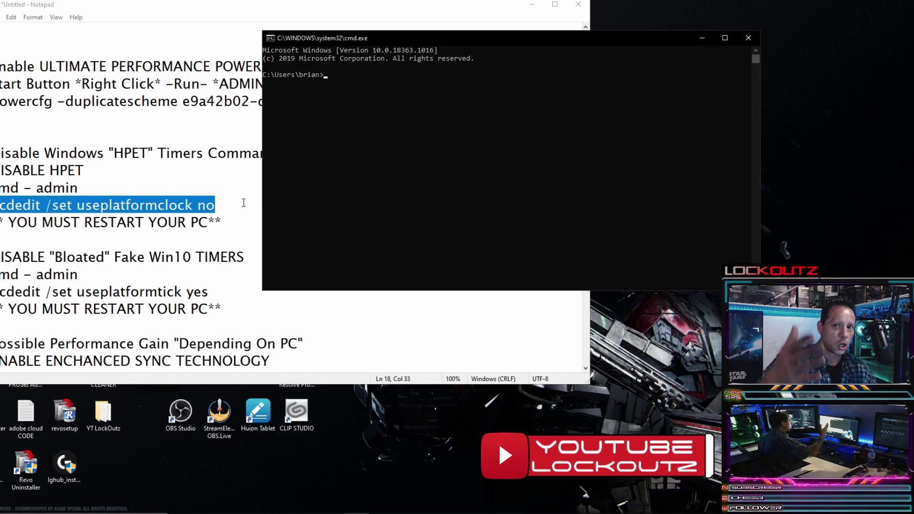
Step: Copy bcdedit /set useplatformtick yes from the Win10 timers section of the notes and paste it into the Command Prompt without running it
left_click(248, 204)
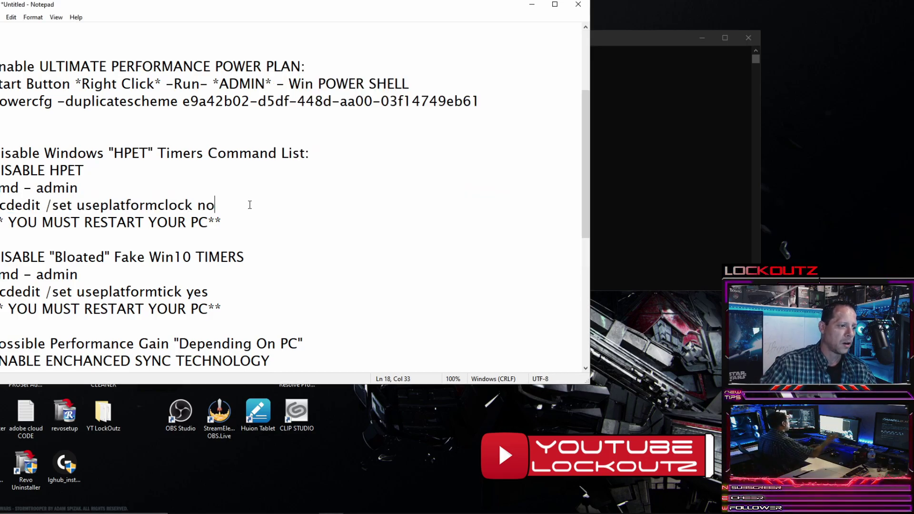
scroll(249, 204, "down", 1)
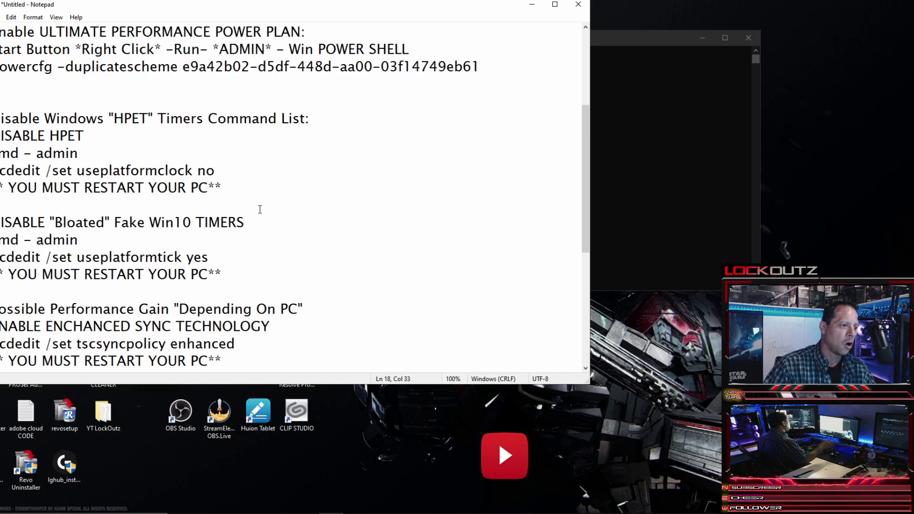
left_click(605, 52)
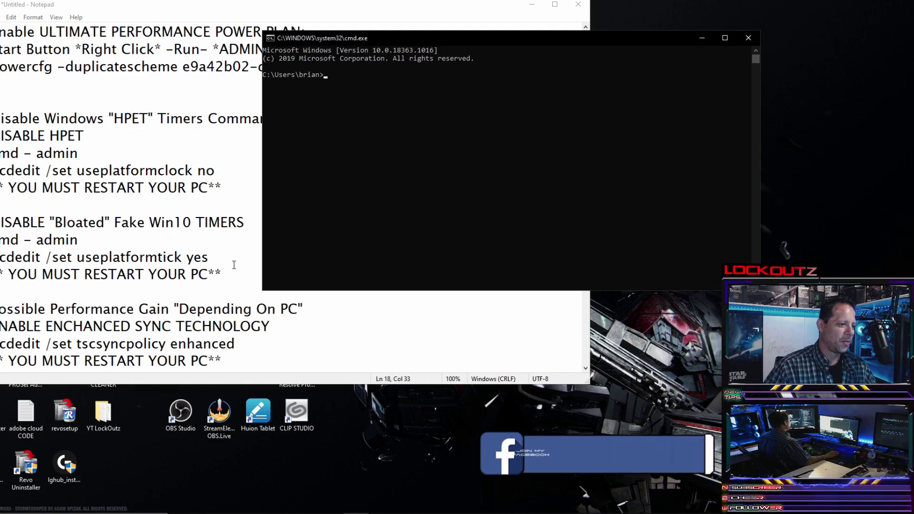
left_click(204, 257)
left_click_drag(1, 257, 207, 257)
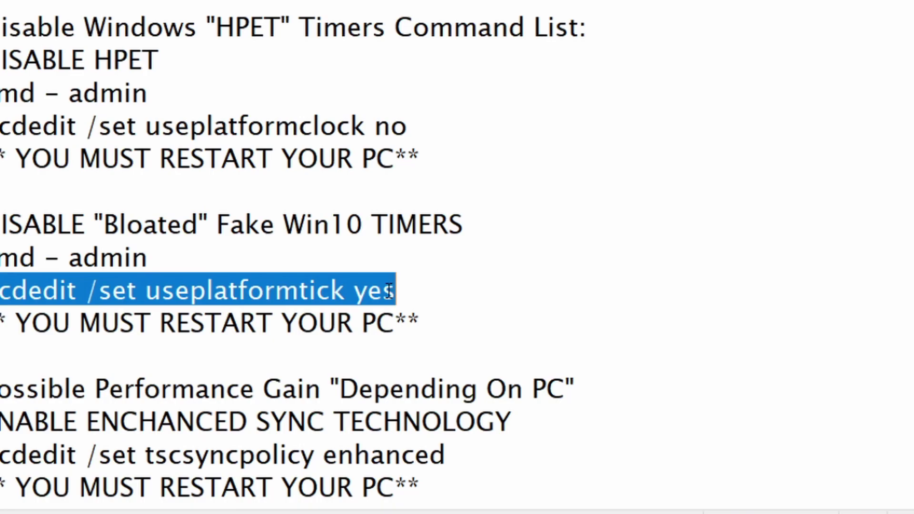
right_click(130, 289)
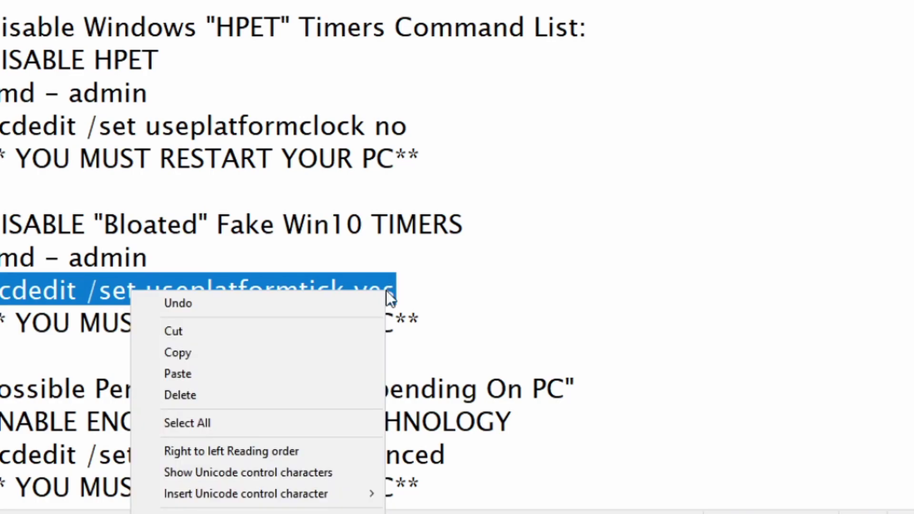
left_click(319, 352)
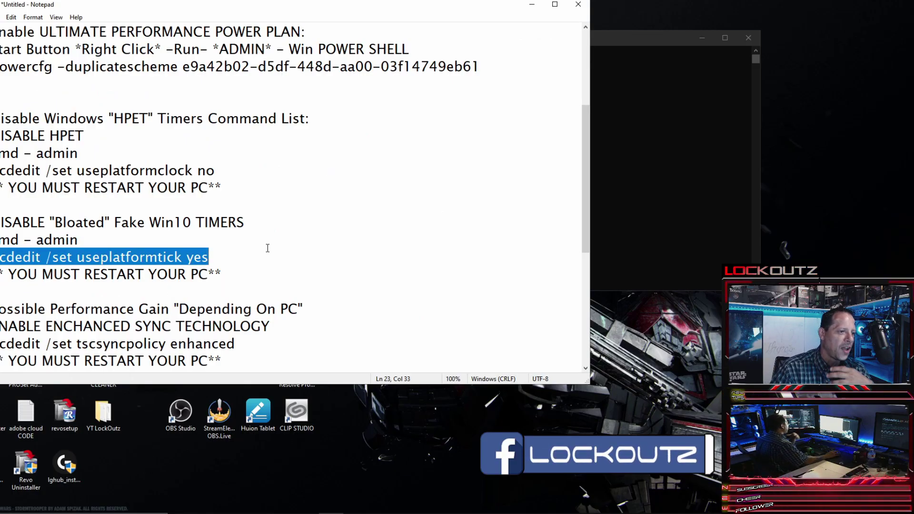
left_click(356, 513)
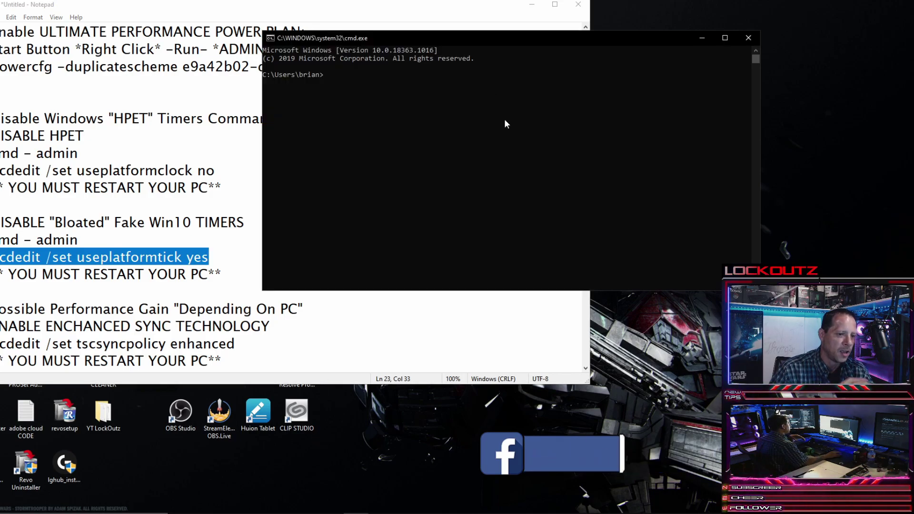
left_click_drag(388, 35, 391, 16)
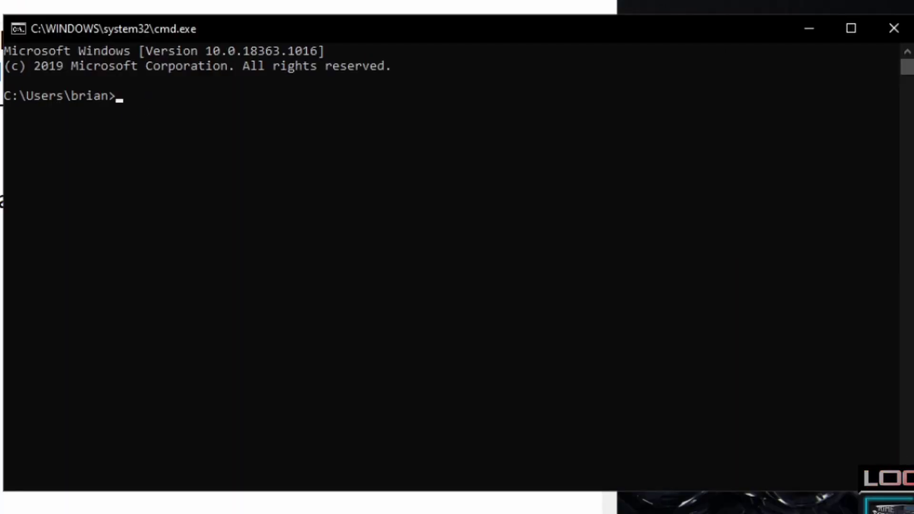
key("ctrl+v")
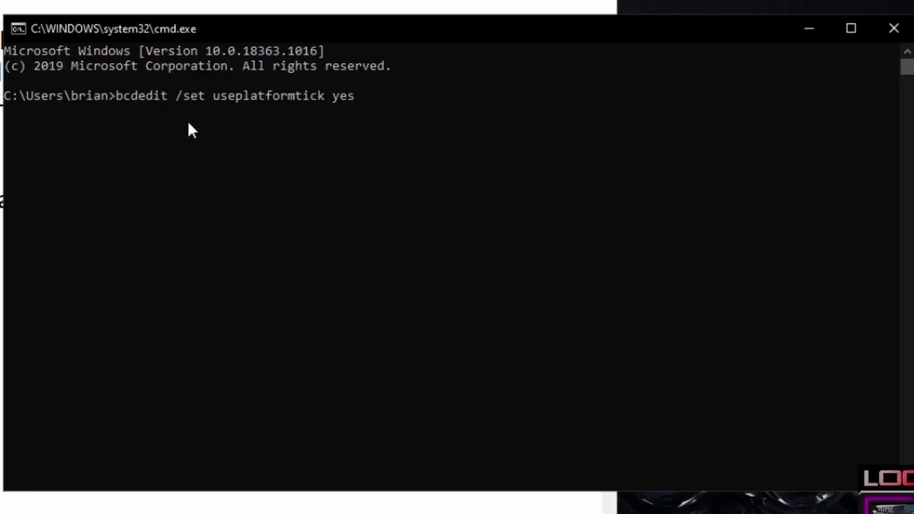
Step: Erase the unexecuted useplatformtick command from the Command Prompt line
left_click_drag(374, 98, 110, 98)
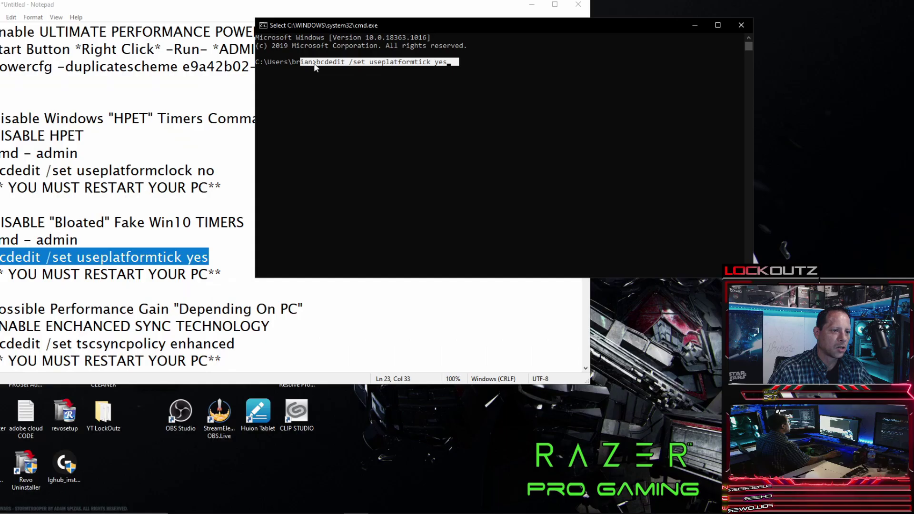
left_click_drag(313, 63, 326, 58)
key("BackSpace")
key("BackSpace")
key("BackSpace")
key("BackSpace")
key("BackSpace")
key("BackSpace")
key("BackSpace")
key("BackSpace")
key("BackSpace")
key("BackSpace")
key("BackSpace")
key("BackSpace")
key("BackSpace")
key("BackSpace")
key("BackSpace")
key("BackSpace")
key("BackSpace")
key("BackSpace")
key("BackSpace")
key("BackSpace")
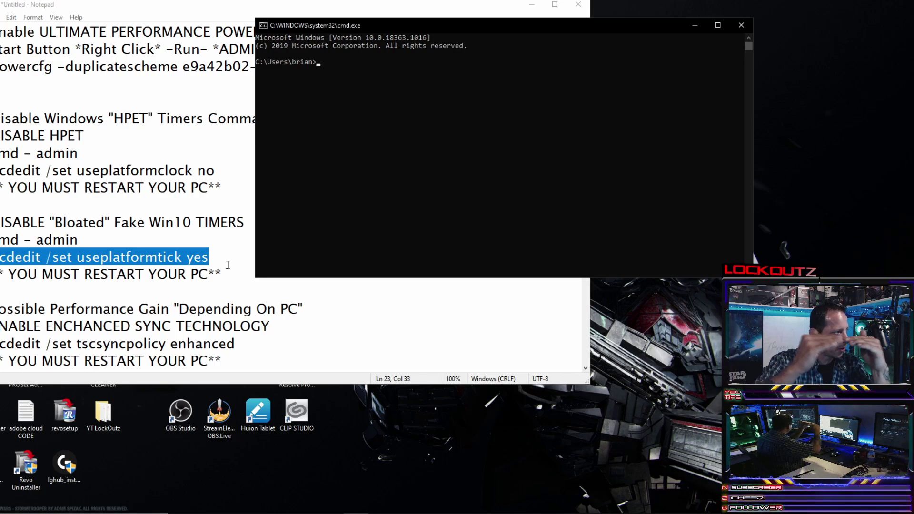
Step: Review the notes on the bcdedit /set tscsyncpolicy enhanced command and the dynamic tick section for older PCs and laptops
left_click(303, 309)
scroll(300, 319, "down", 2)
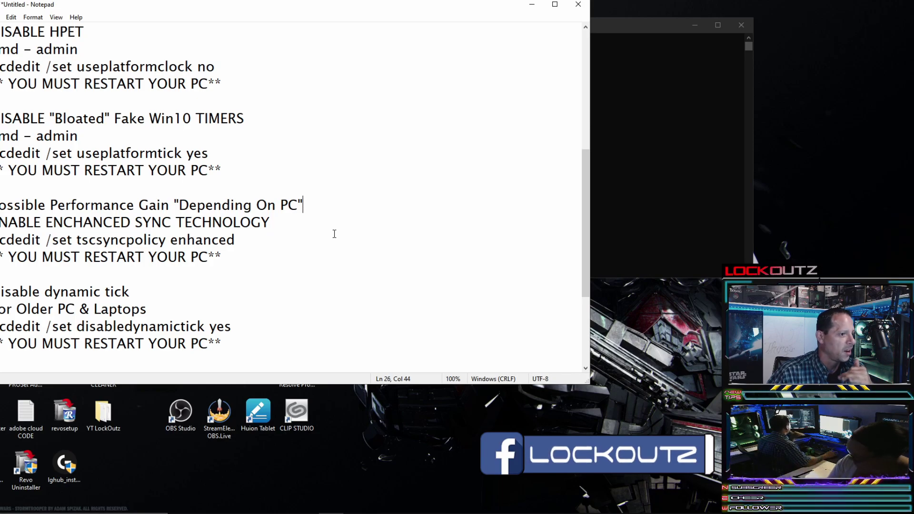
left_click_drag(2, 239, 235, 239)
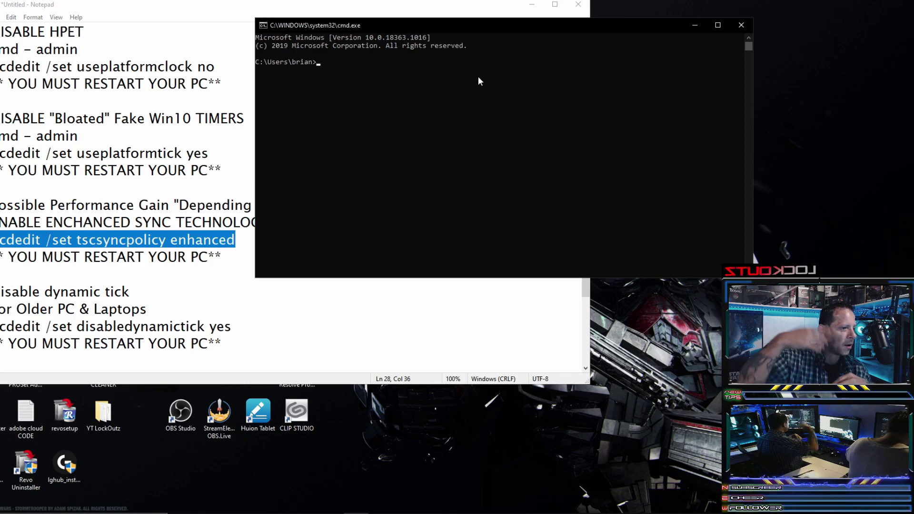
left_click(234, 292)
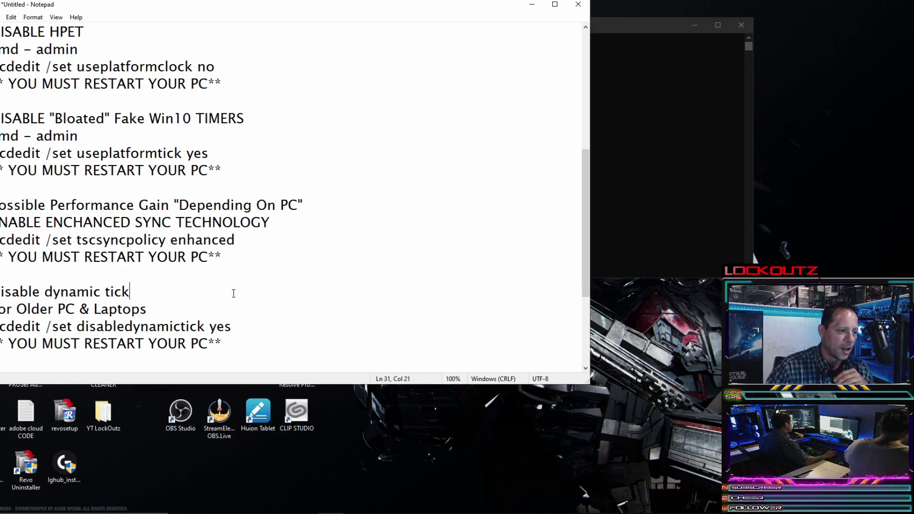
scroll(234, 291, "down", 2)
scroll(158, 236, "down", 1)
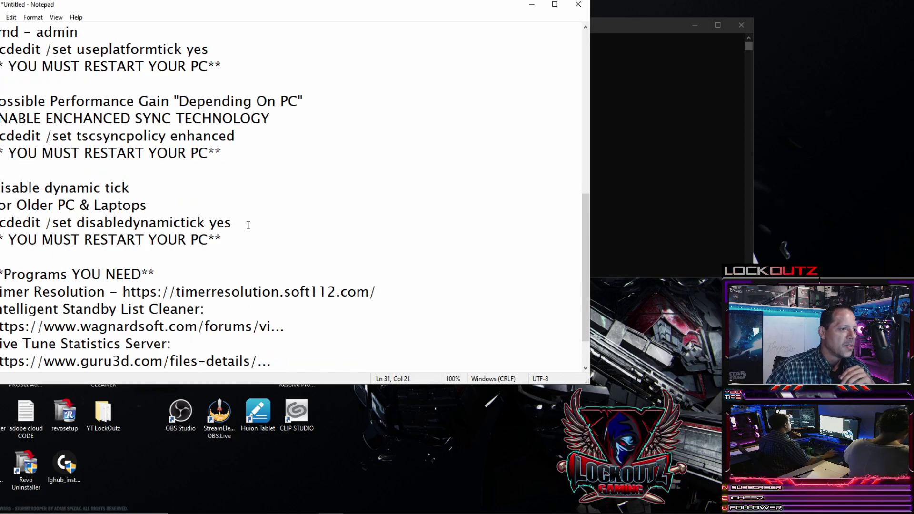
key("alt+Tab")
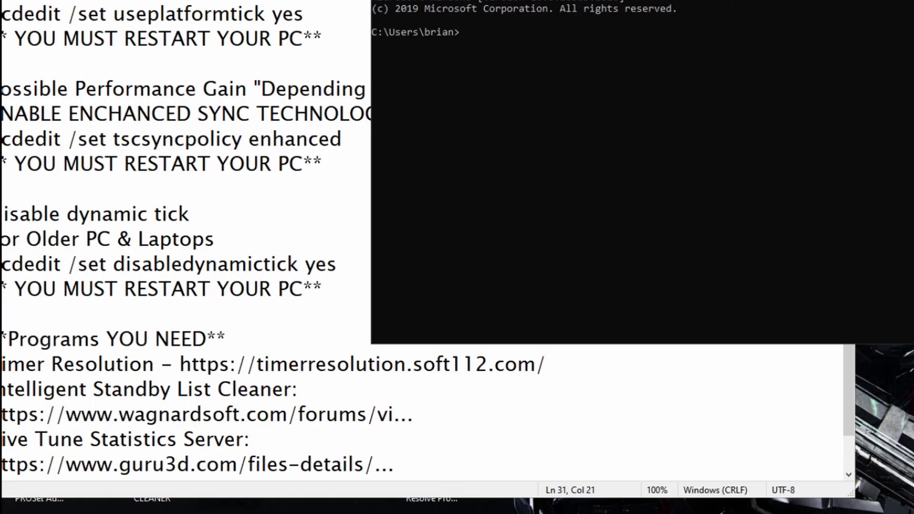
Step: Copy bcdedit /set disabledynamictick yes from the notes and paste it into the Command Prompt without running it
left_click(3, 264)
left_click_drag(3, 264, 337, 265)
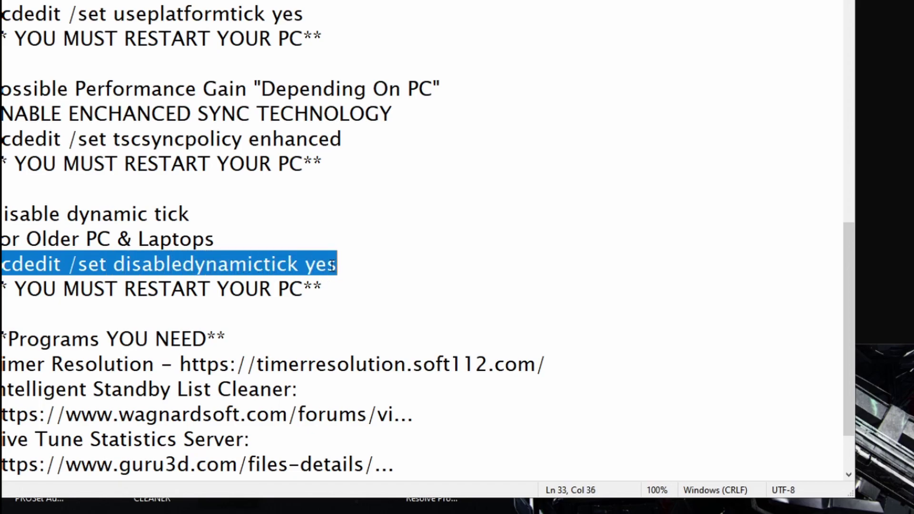
right_click(313, 266)
left_click(262, 307)
key("alt+Tab")
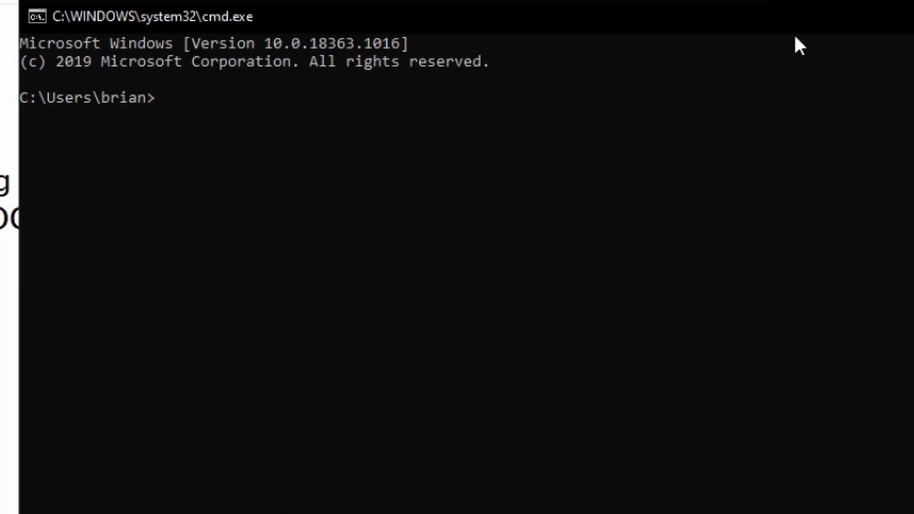
key("ctrl+v")
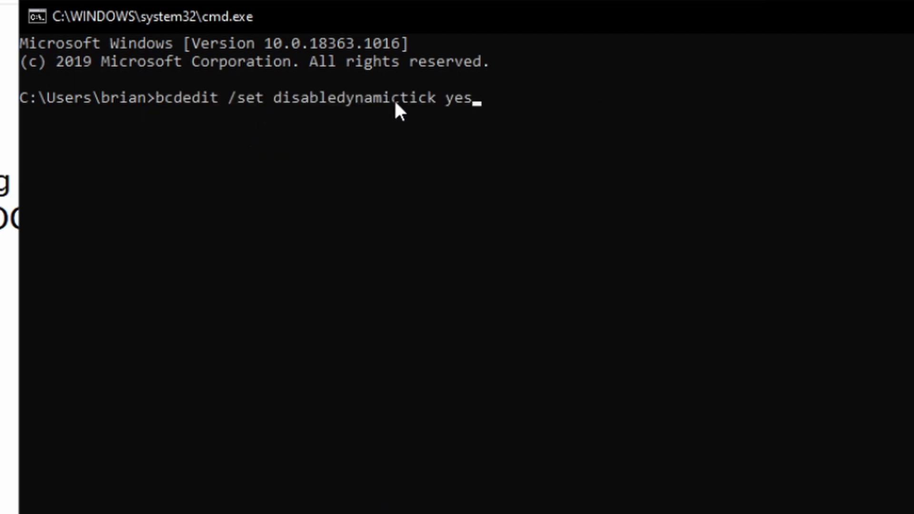
Step: Erase the unexecuted disabledynamictick command from the Command Prompt line
key("BackSpace")
key("BackSpace")
key("BackSpace")
key("BackSpace")
key("BackSpace")
key("BackSpace")
key("BackSpace")
key("BackSpace")
key("BackSpace")
key("BackSpace")
key("BackSpace")
key("BackSpace")
key("BackSpace")
key("BackSpace")
key("BackSpace")
key("BackSpace")
key("BackSpace")
key("BackSpace")
key("BackSpace")
key("BackSpace")
key("BackSpace")
key("BackSpace")
key("BackSpace")
key("BackSpace")
key("BackSpace")
key("BackSpace")
key("BackSpace")
key("BackSpace")
key("BackSpace")
key("BackSpace")
key("BackSpace")
key("BackSpace")
key("BackSpace")
key("BackSpace")
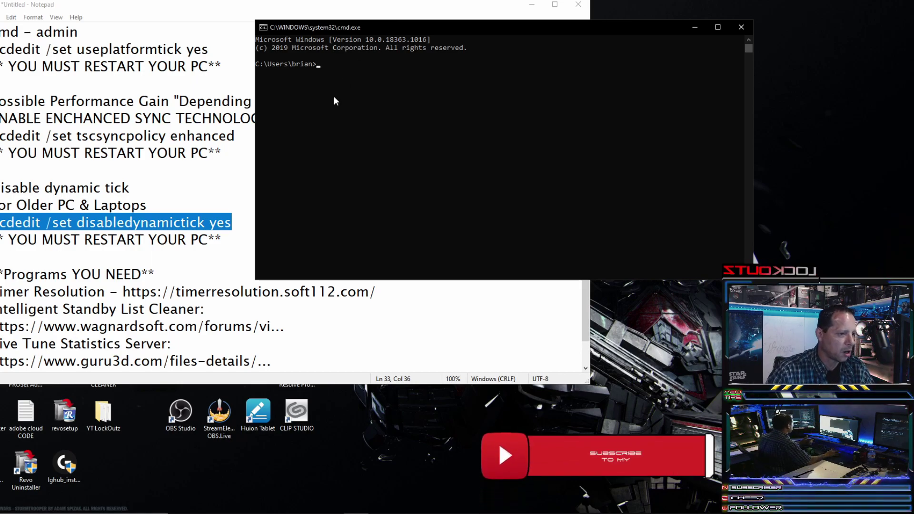
Step: Check the list of needed programs in the notes and minimize Notepad to get to the Set Timer Resolution window
left_click(245, 251)
scroll(314, 204, "down", 1)
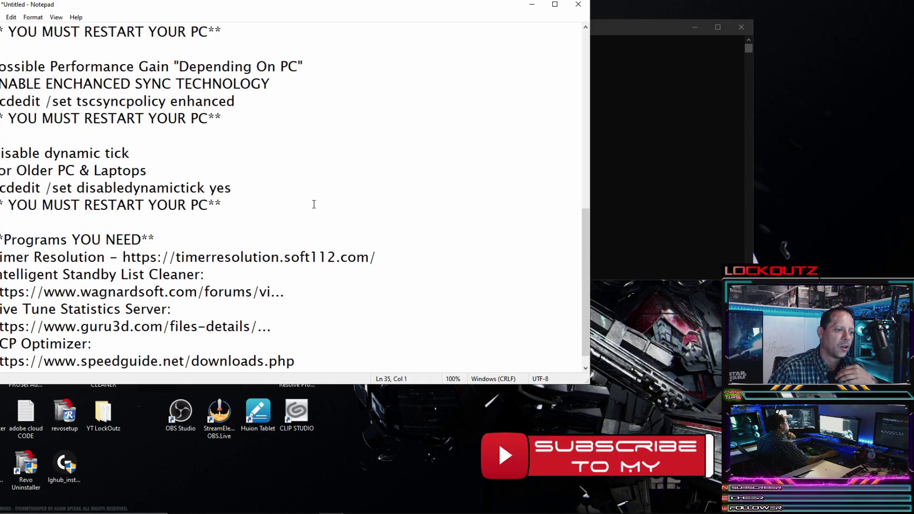
scroll(314, 204, "down", 1)
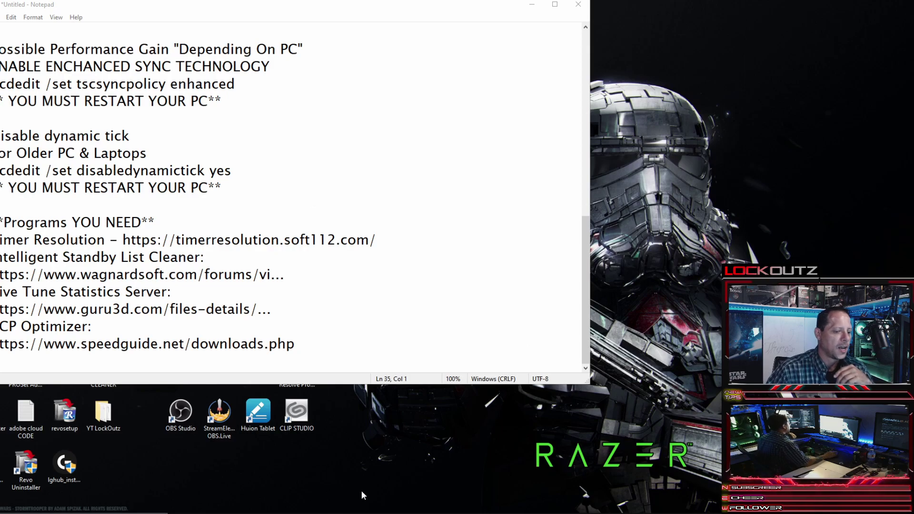
left_click(531, 5)
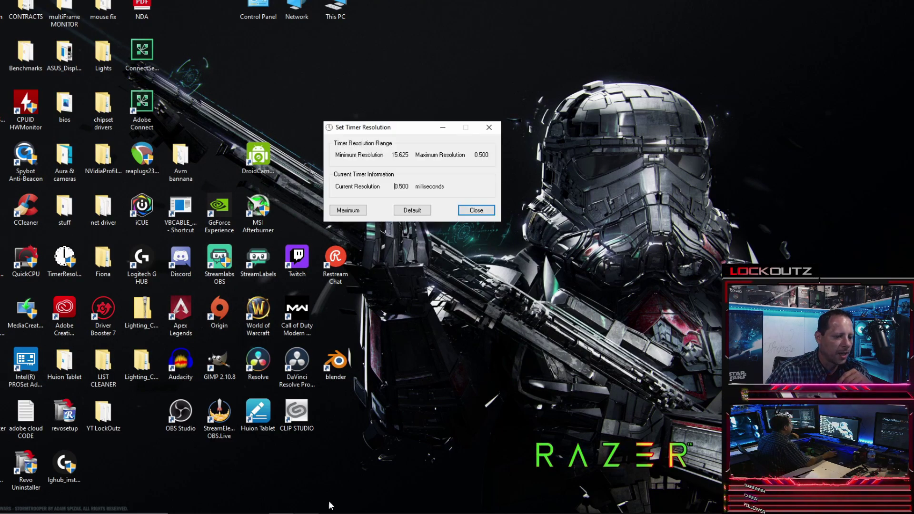
Step: Move the Set Timer Resolution window higher on the desktop, examine its current resolution value, and minimize it
left_click_drag(407, 129, 519, 60)
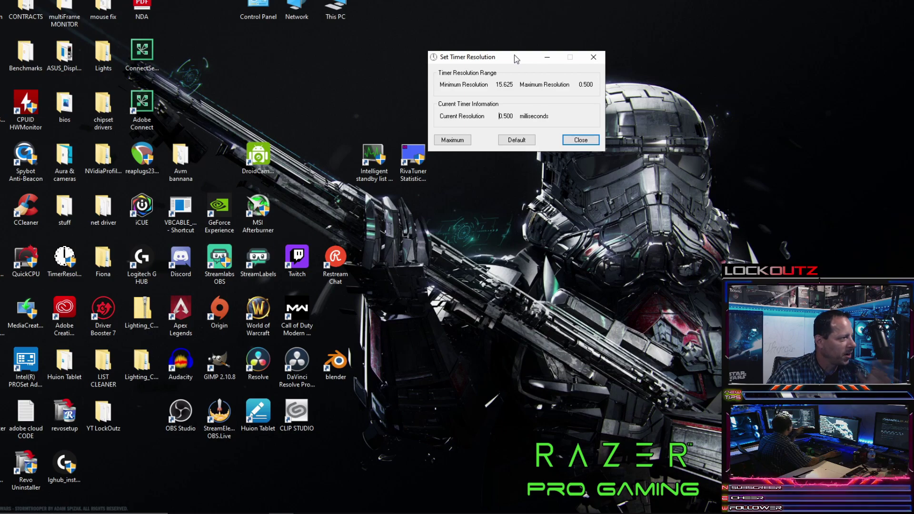
left_click_drag(515, 57, 422, 48)
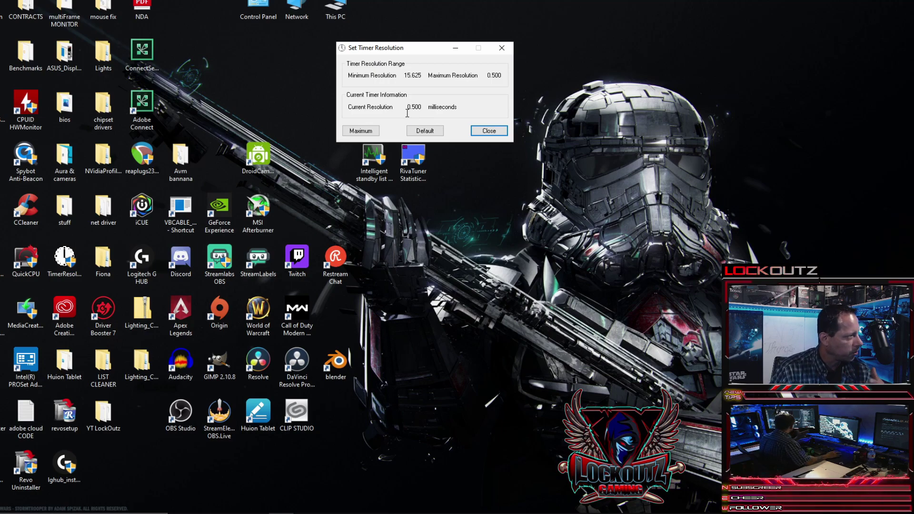
left_click_drag(408, 107, 420, 106)
left_click_drag(439, 182, 462, 194)
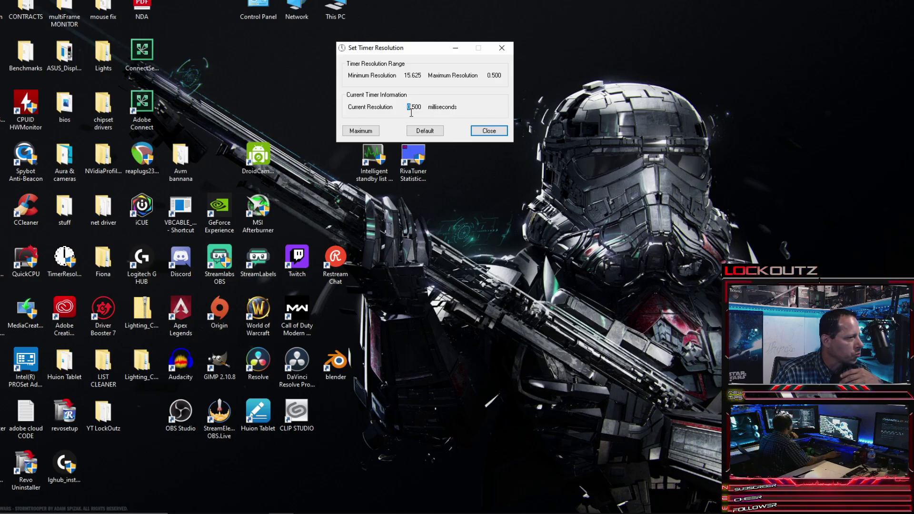
mouse_move(426, 114)
left_mouse_down()
mouse_move(405, 112)
mouse_move(440, 112)
left_mouse_up()
left_click(405, 109)
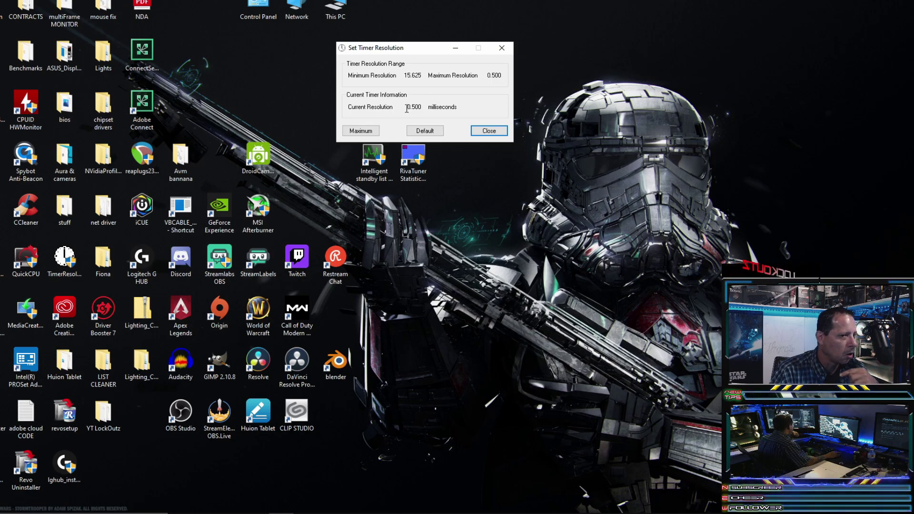
double_click(426, 109)
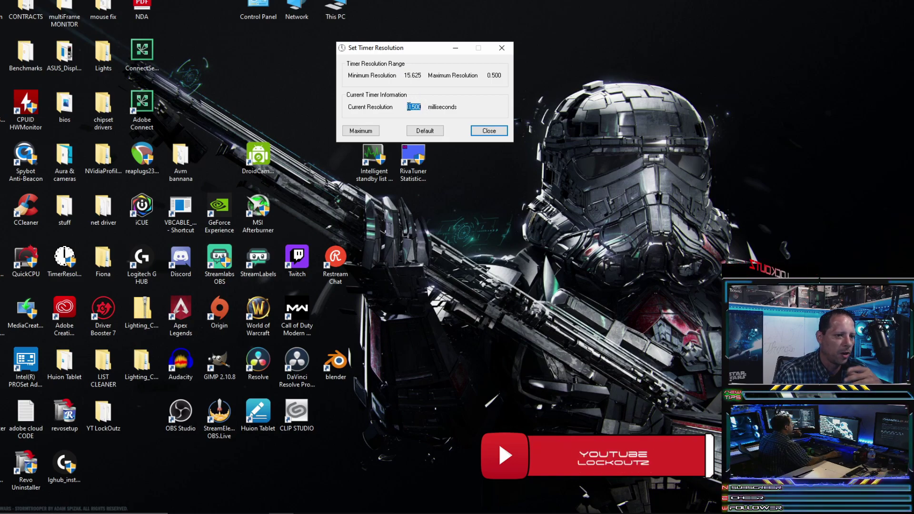
left_click(408, 107)
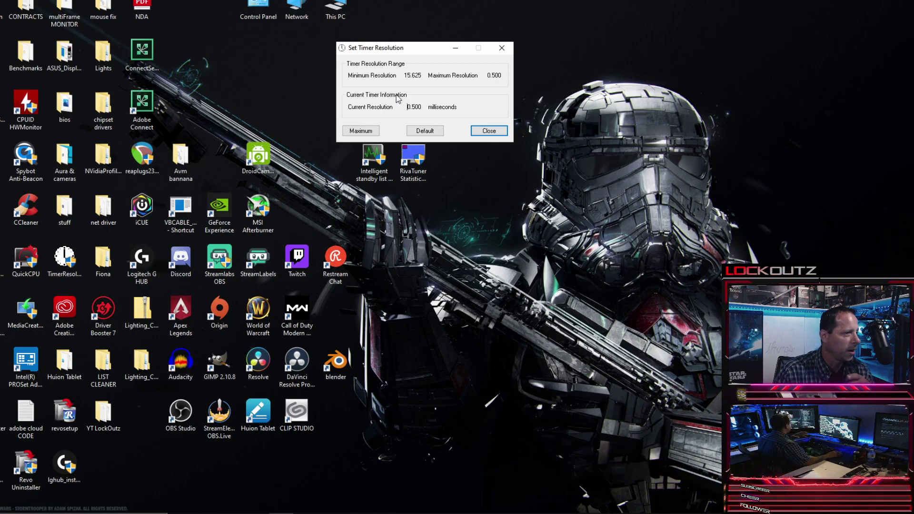
left_click(455, 48)
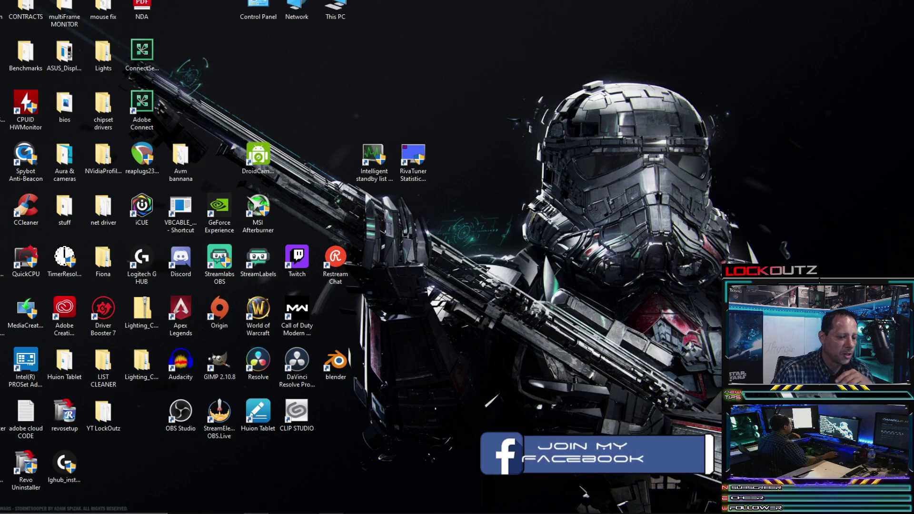
Step: Find the Intelligent Standby List Cleaner entry in the notes and open that program from the desktop
key("alt+Tab")
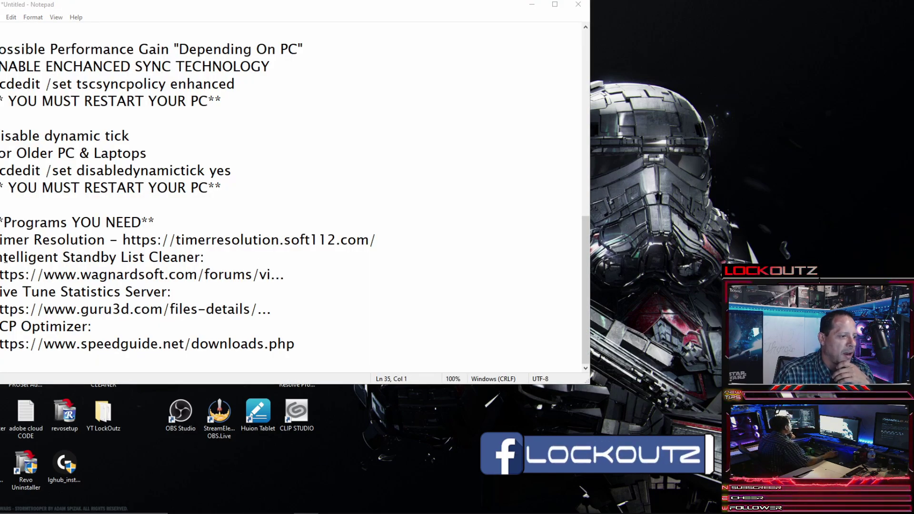
left_click_drag(2, 257, 233, 251)
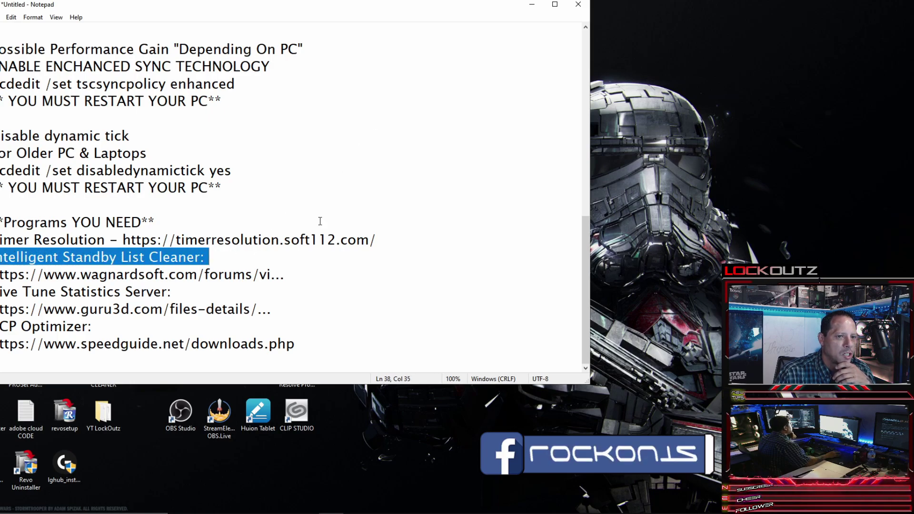
left_click(234, 250)
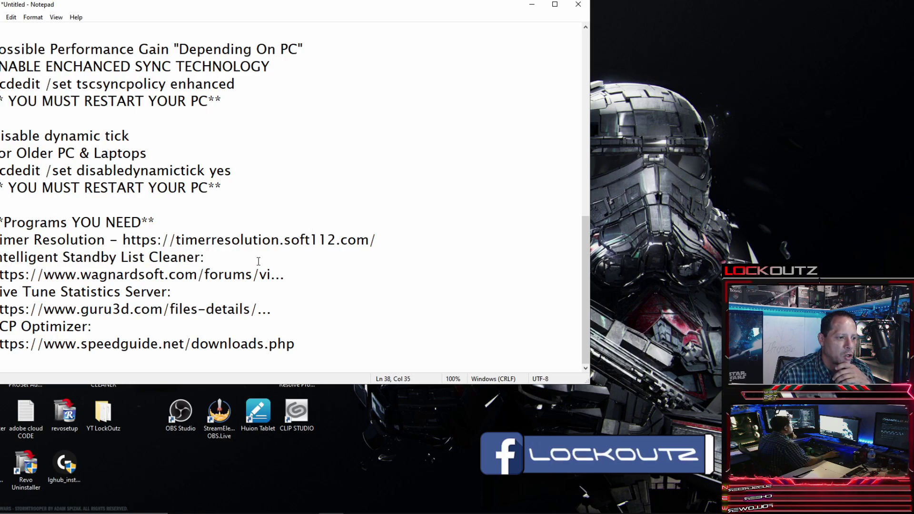
left_click(532, 6)
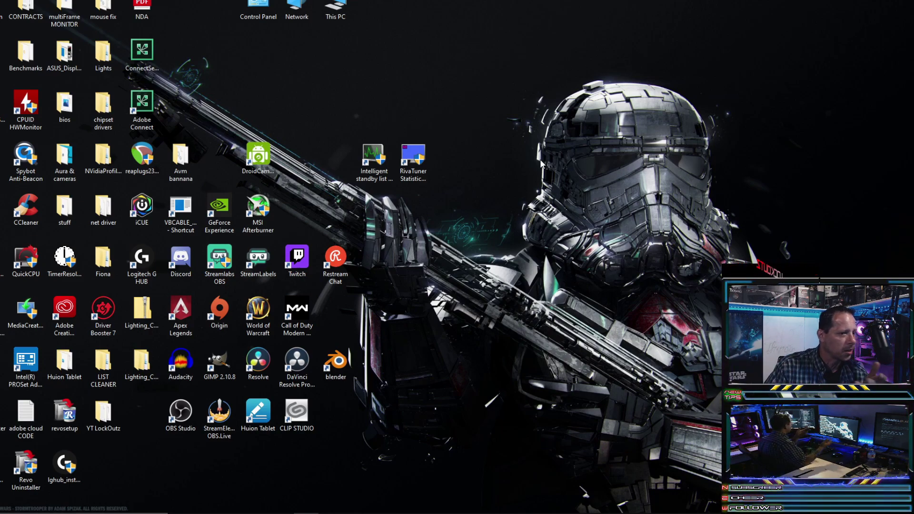
double_click(373, 160)
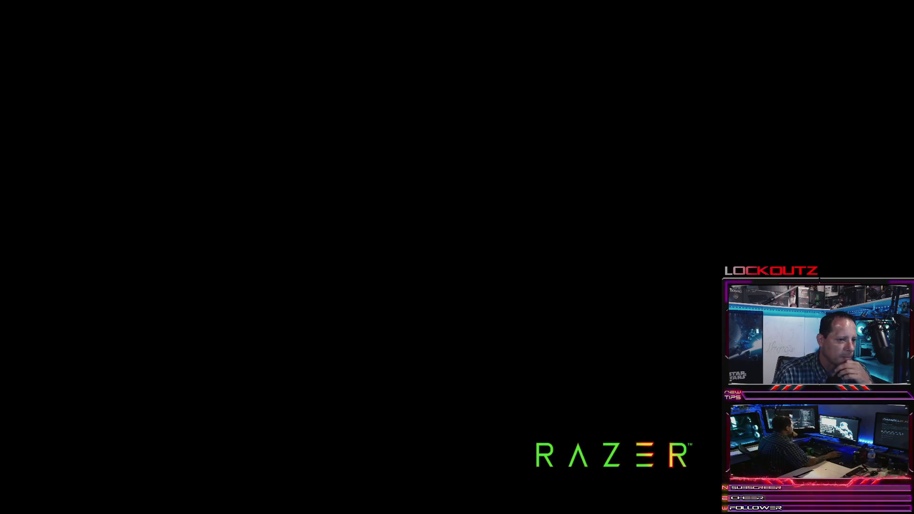
left_click_drag(193, 62, 316, 55)
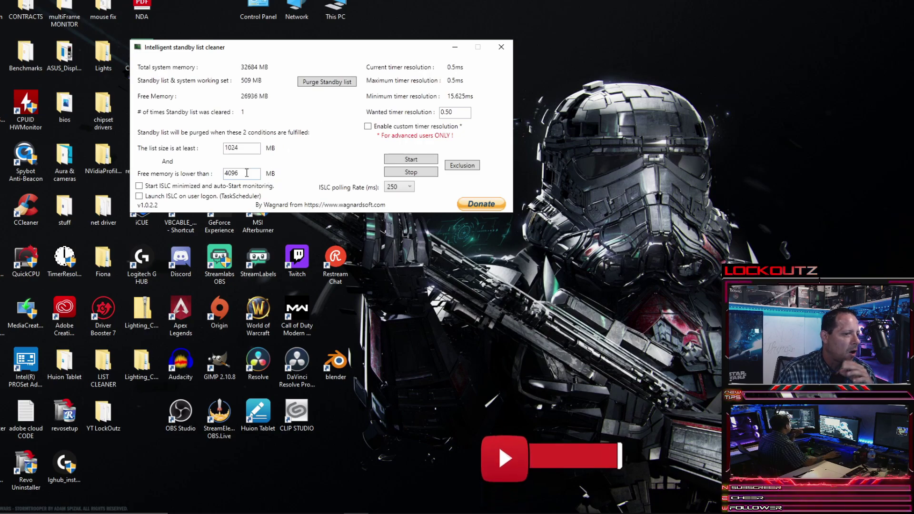
Step: Examine the minimum list size and free memory thresholds that trigger the standby list purge
left_click_drag(247, 173, 221, 172)
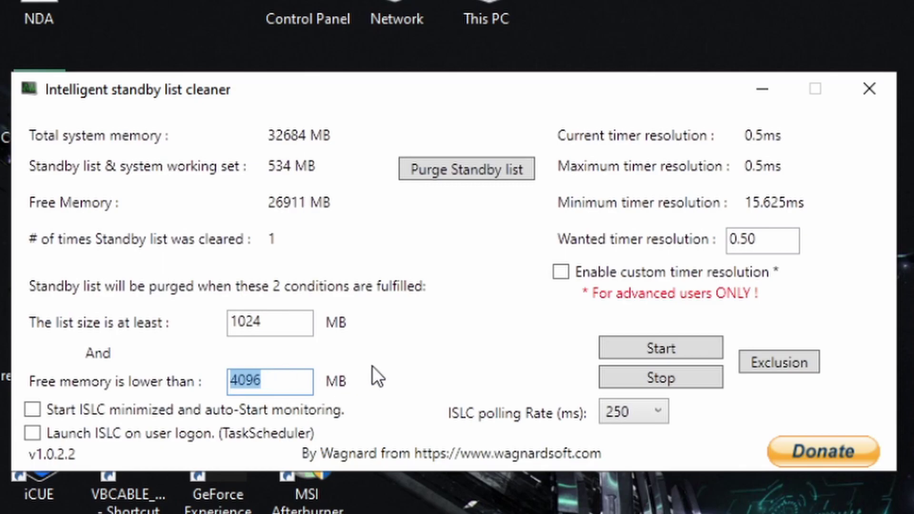
left_click(289, 379)
left_click_drag(273, 379, 218, 380)
left_click_drag(288, 320, 209, 323)
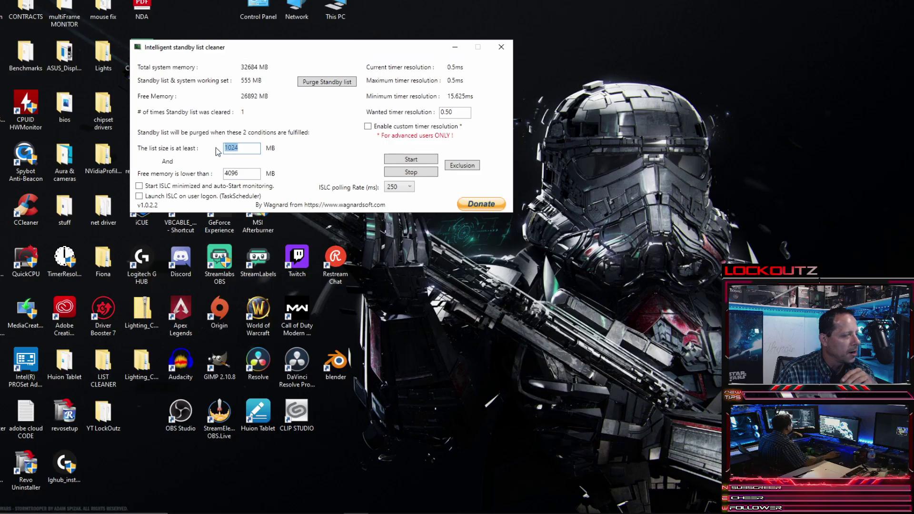
left_click(243, 175)
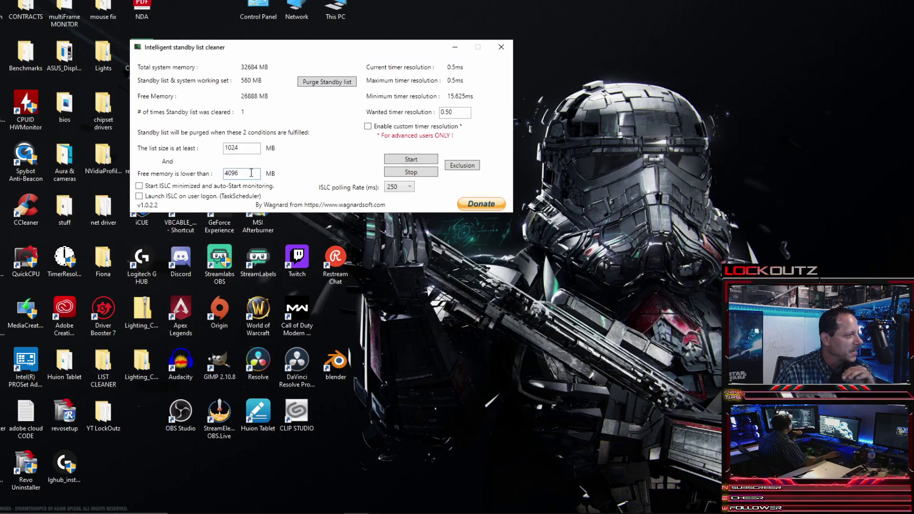
left_click_drag(243, 175, 221, 176)
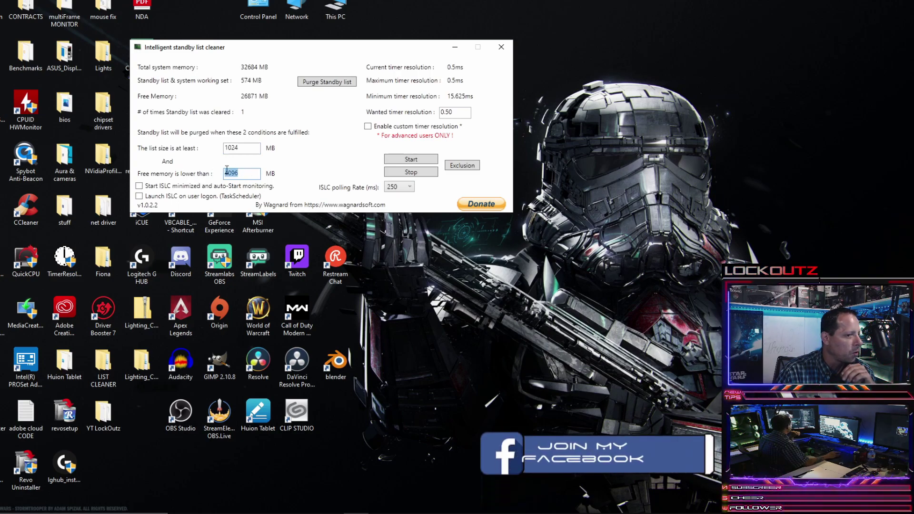
left_click(260, 171)
double_click(260, 171)
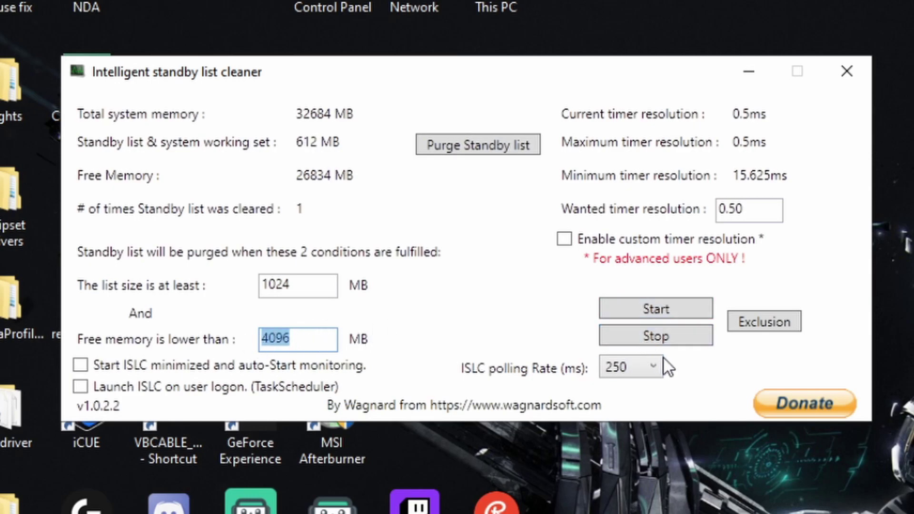
Step: Choose an ISLC polling rate of 250 ms and briefly start and stop the standby list monitoring
left_click(653, 368)
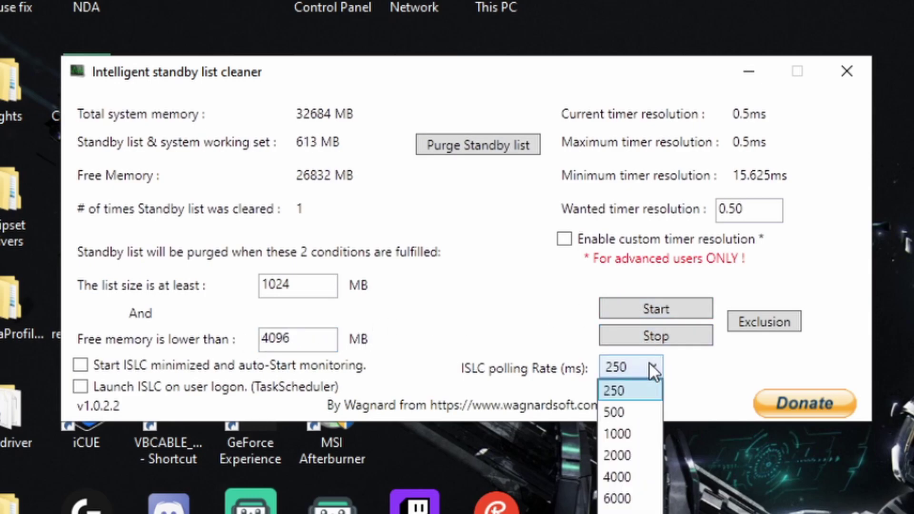
left_click(618, 392)
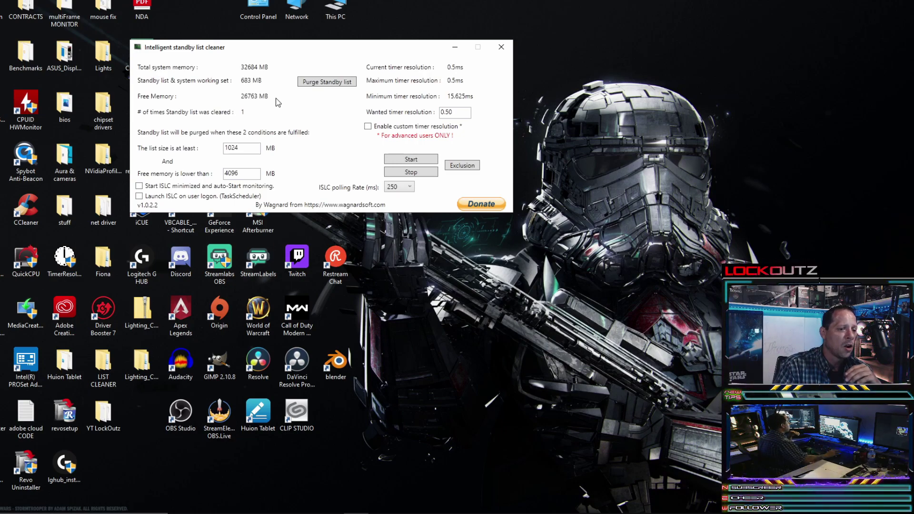
left_click(410, 160)
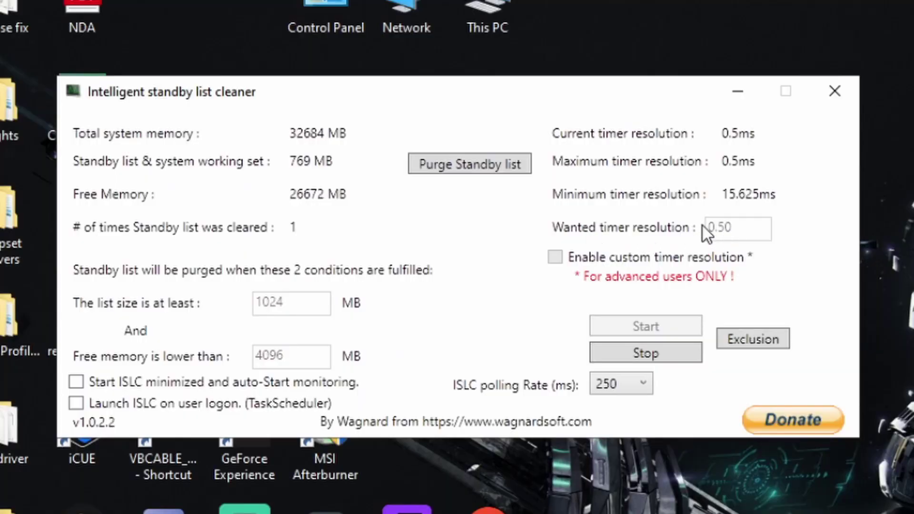
left_click(639, 355)
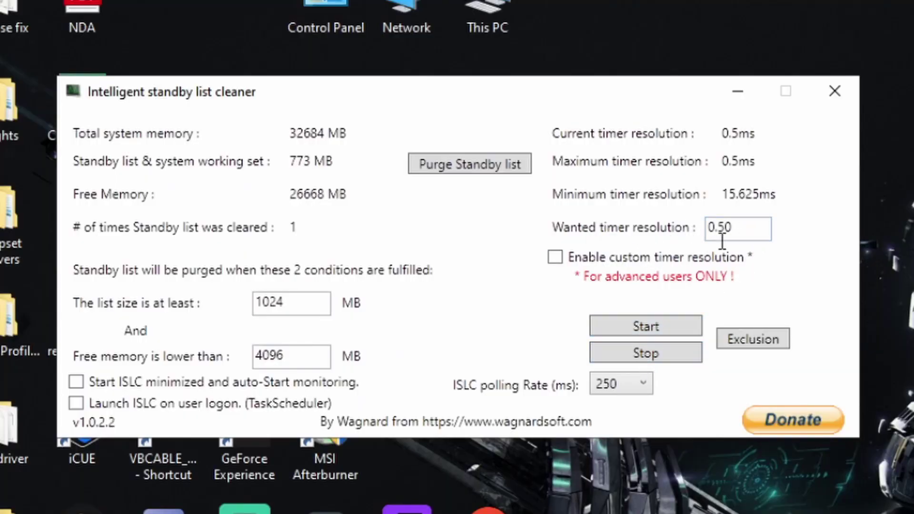
Step: Compare the wanted timer resolution in Intelligent standby list cleaner with the current resolution in Set Timer Resolution
left_click(738, 228)
left_click_drag(742, 226, 638, 238)
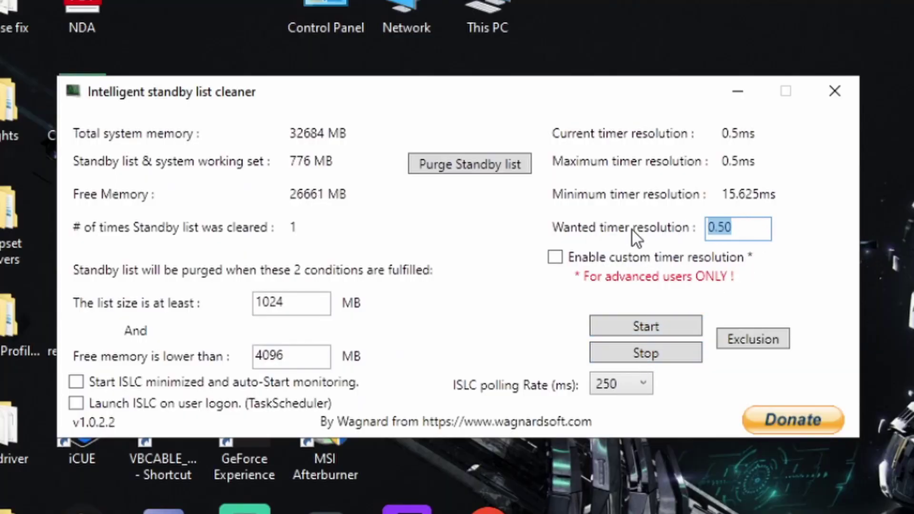
left_click(747, 227)
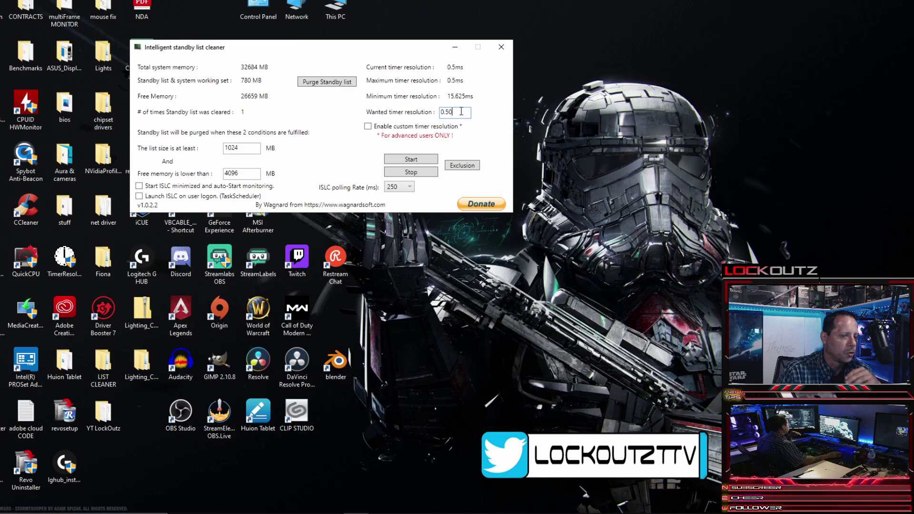
left_click(418, 513)
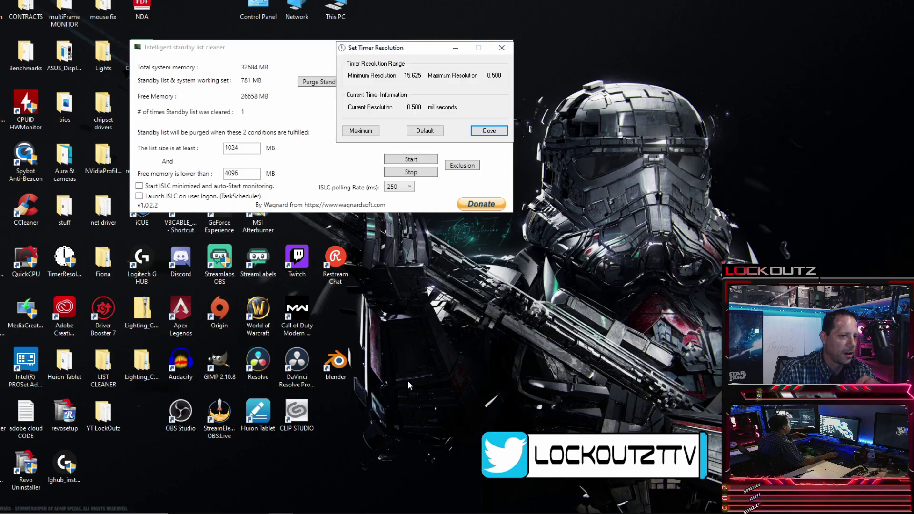
left_click(315, 46)
left_click(455, 47)
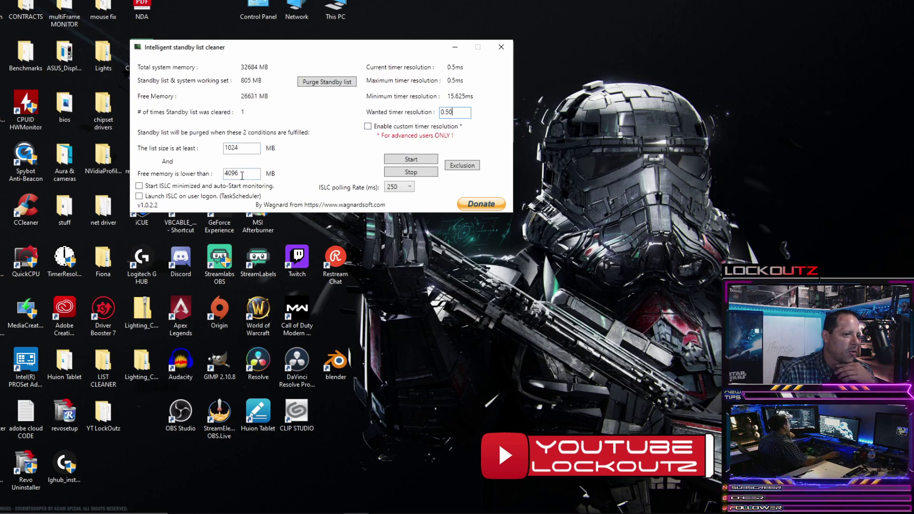
Step: Review the free memory threshold for purging again and minimize Intelligent standby list cleaner
left_click(253, 173)
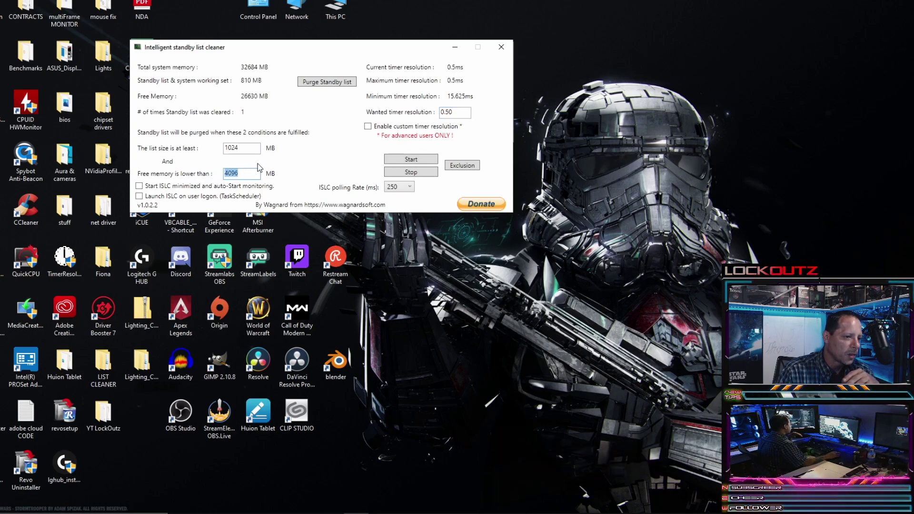
left_click(250, 173)
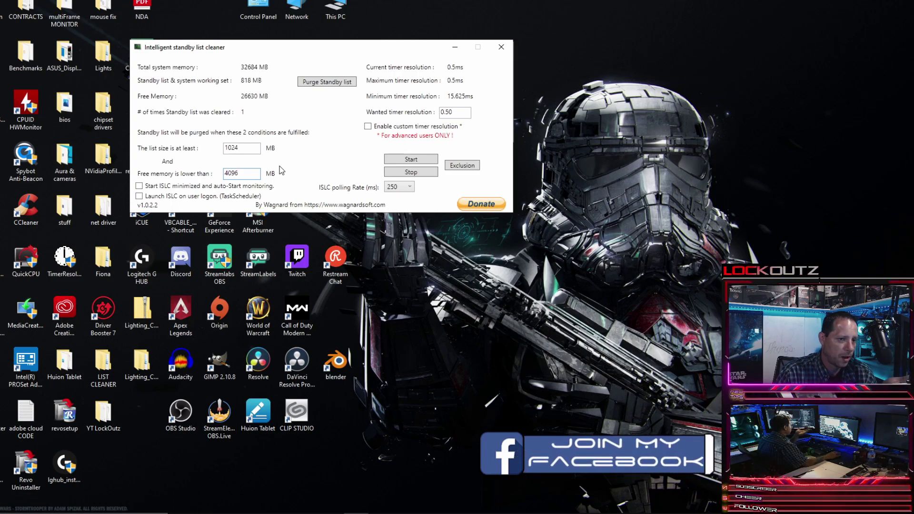
double_click(249, 170)
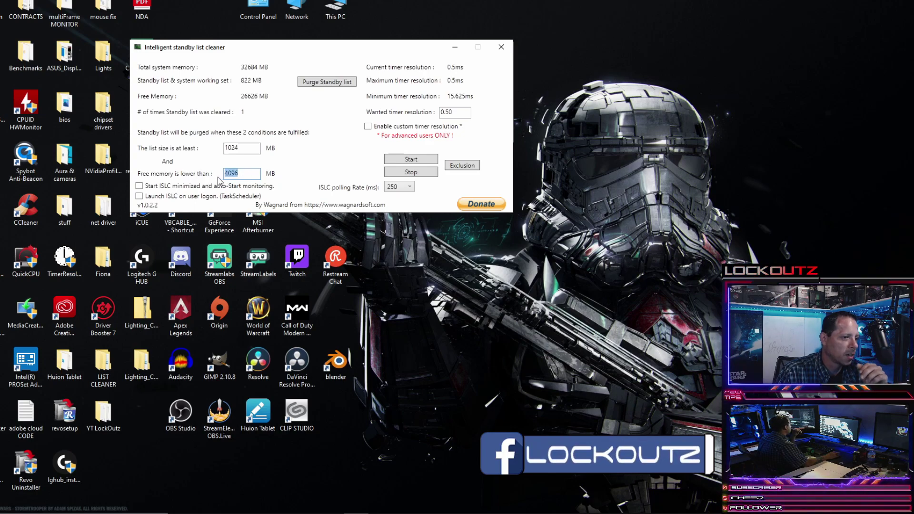
left_click(254, 173)
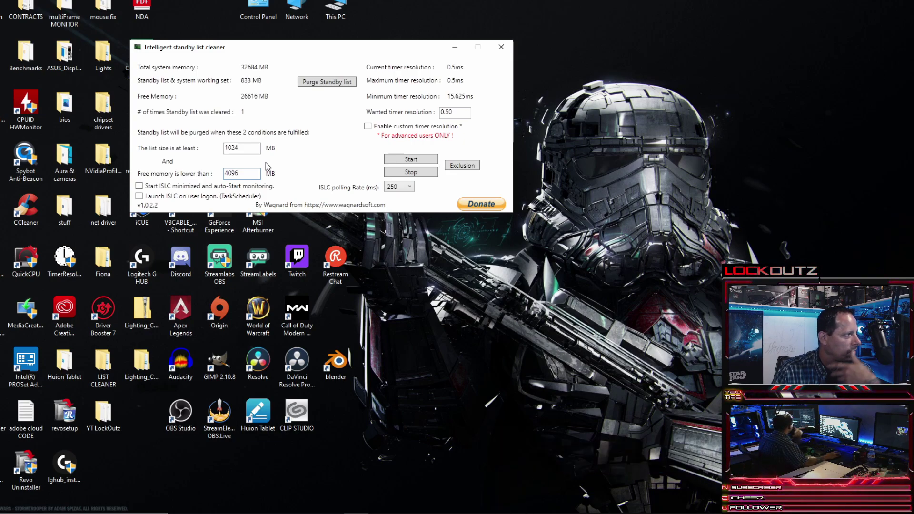
left_click(454, 47)
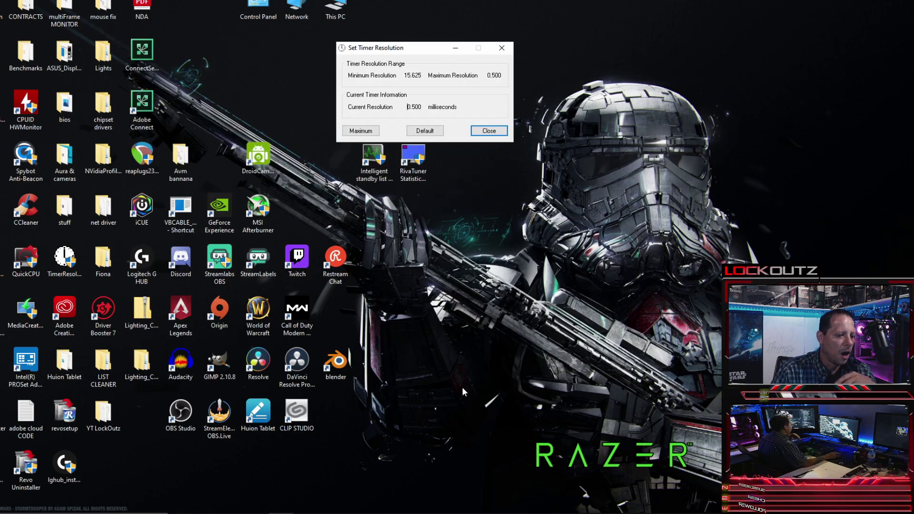
Step: Check the Statistics Server entry in the notes and minimize Notepad and Set Timer Resolution to clear the desktop
left_click(337, 513)
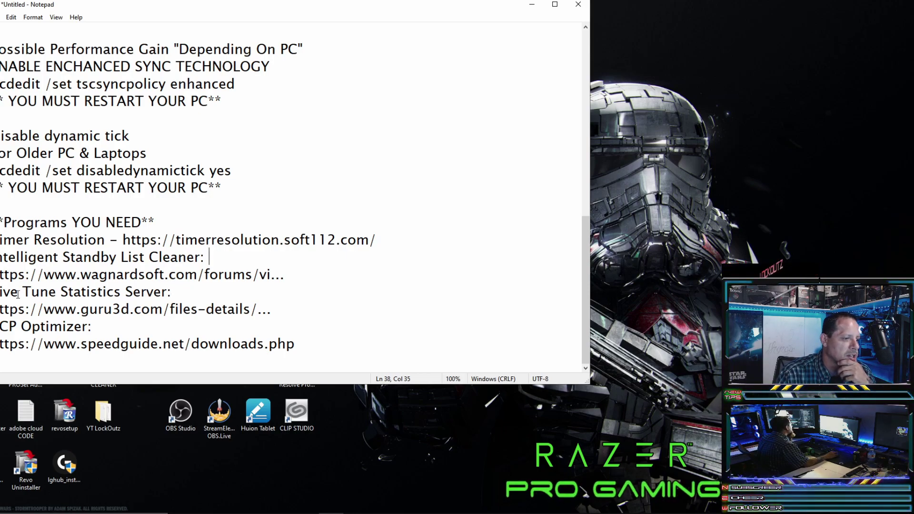
left_click_drag(2, 292, 185, 289)
left_click(191, 288)
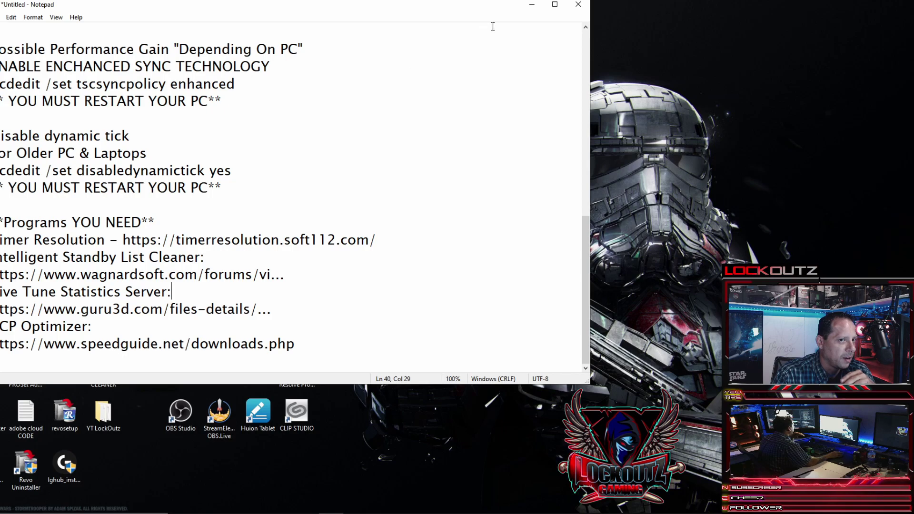
left_click(532, 4)
left_click(456, 48)
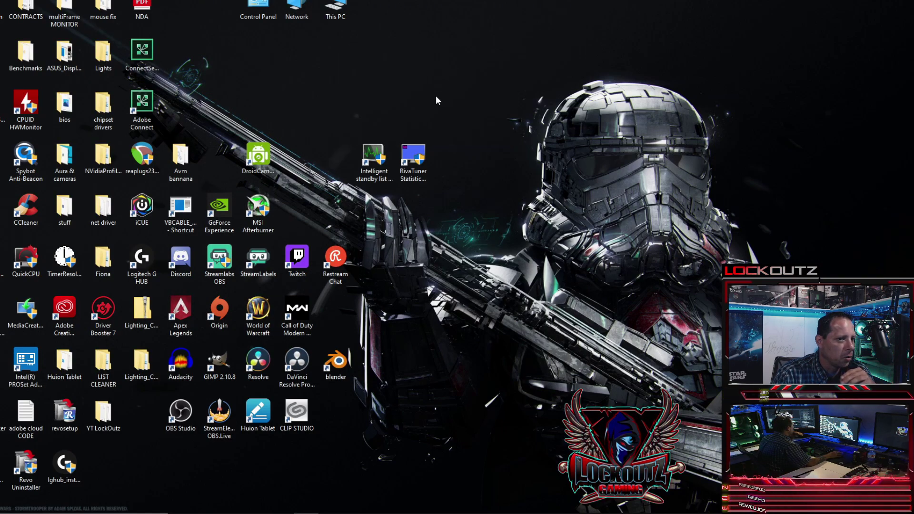
Step: Refresh the desktop, open RivaTuner Statistics Server and reposition its window
right_click(436, 96)
left_click(393, 125)
double_click(421, 164)
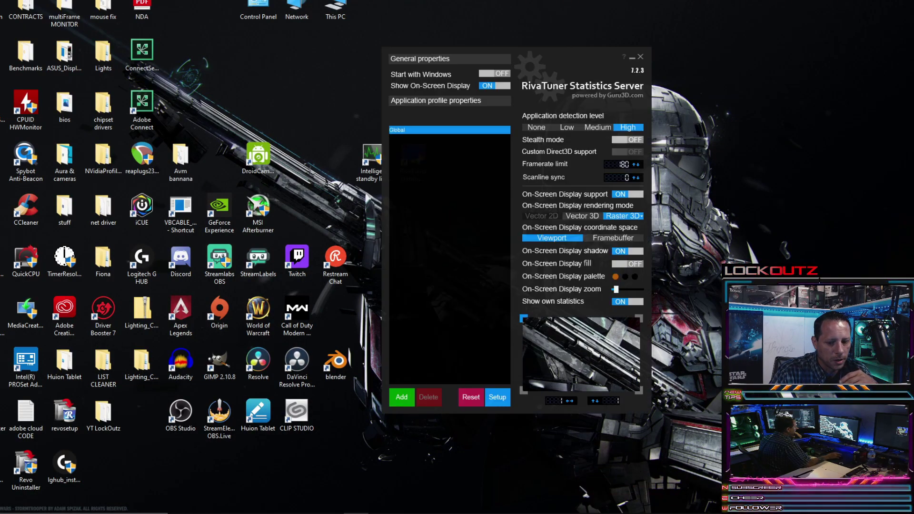
left_click_drag(539, 53, 443, 37)
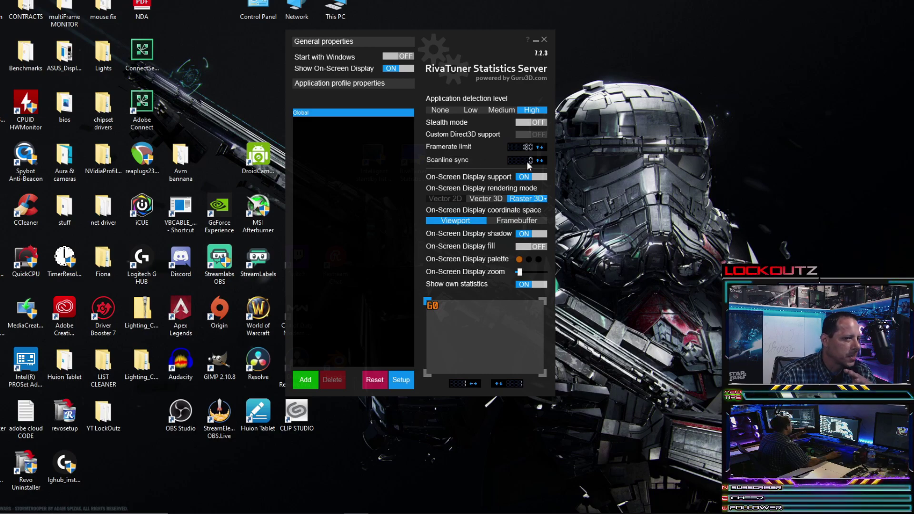
Step: Set Scanline sync to -160 in the Global profile of RivaTuner Statistics Server
mouse_move(527, 161)
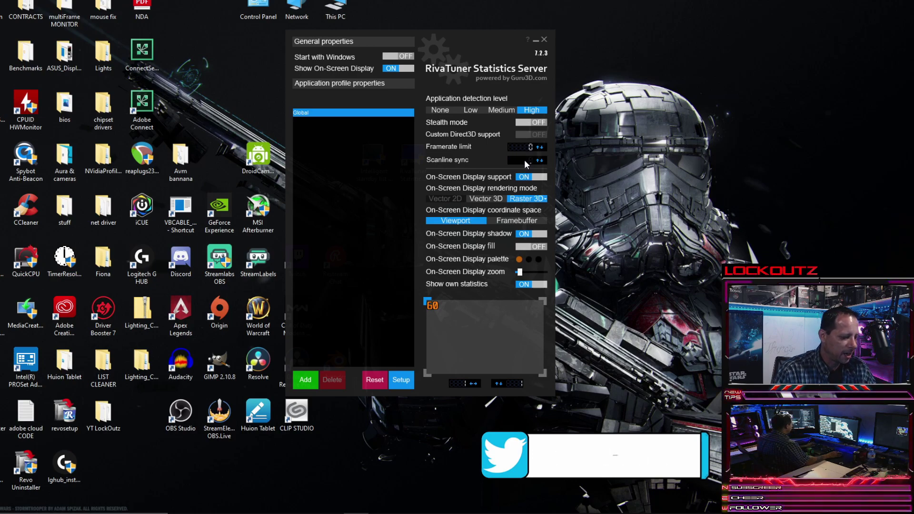
type("-160")
key("Return")
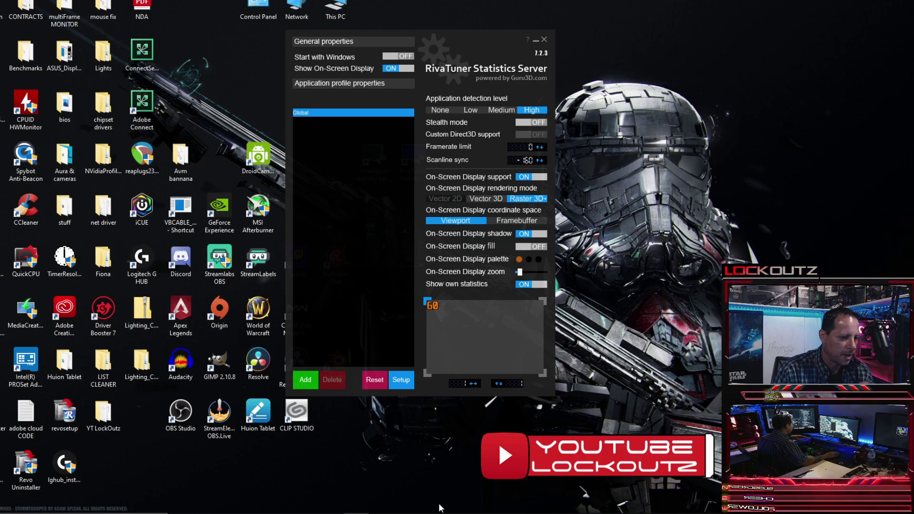
Step: Examine the Scanline sync and Framerate limit settings of the Global profile
mouse_move(468, 162)
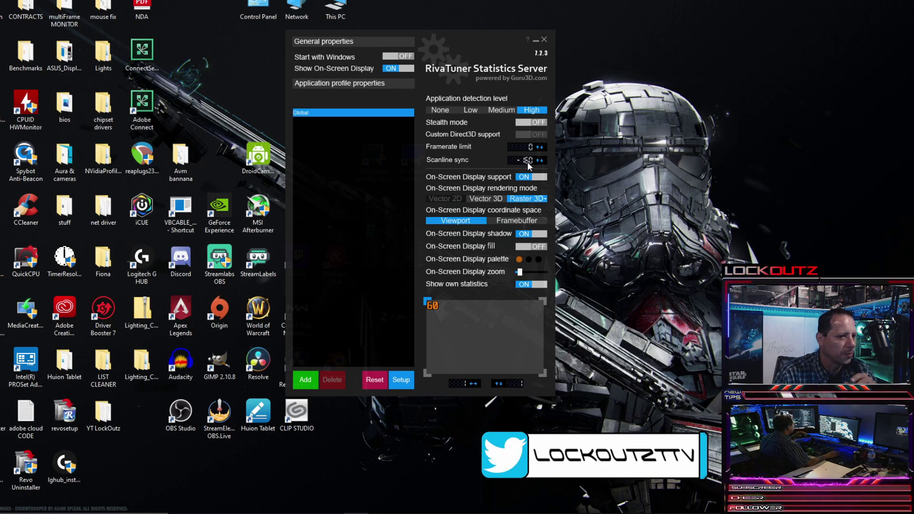
mouse_move(527, 161)
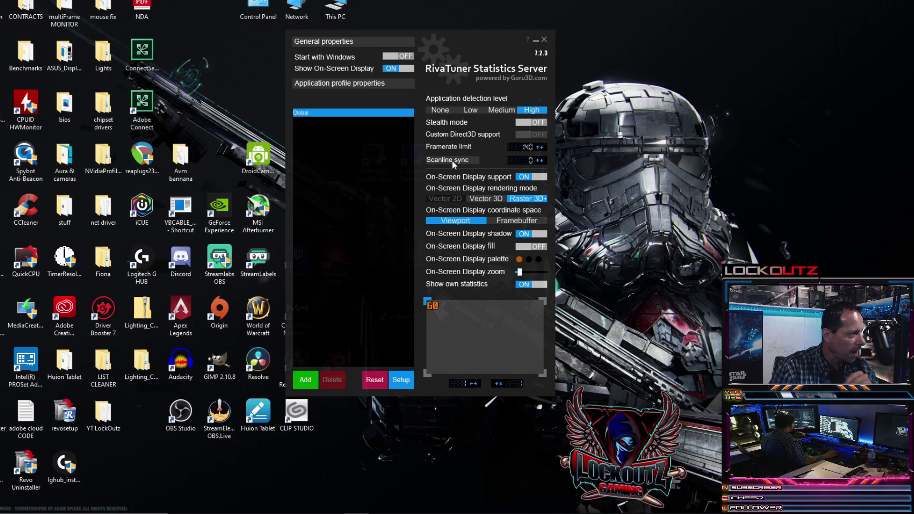
mouse_move(452, 160)
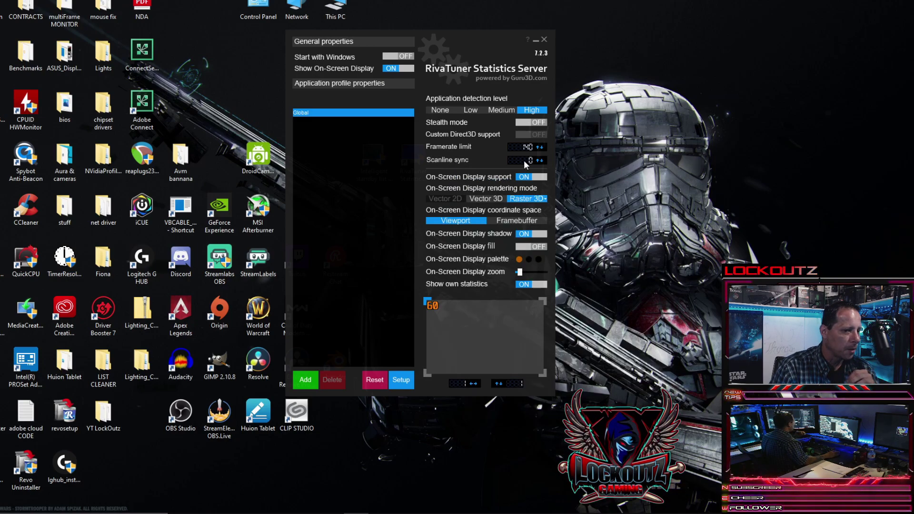
mouse_move(523, 160)
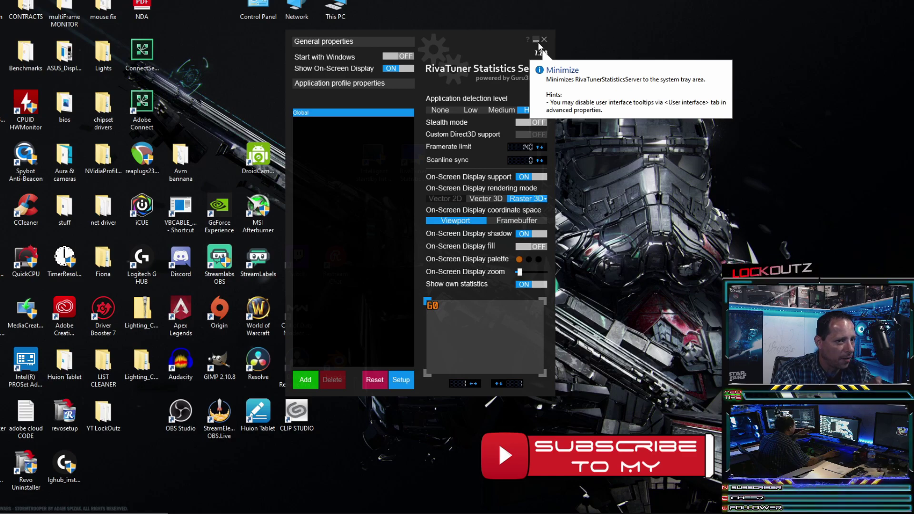
Step: Bring up Intelligent Standby List Cleaner and Set Timer Resolution, apply the Maximum timer resolution and minimize Set Timer Resolution
left_click(380, 513)
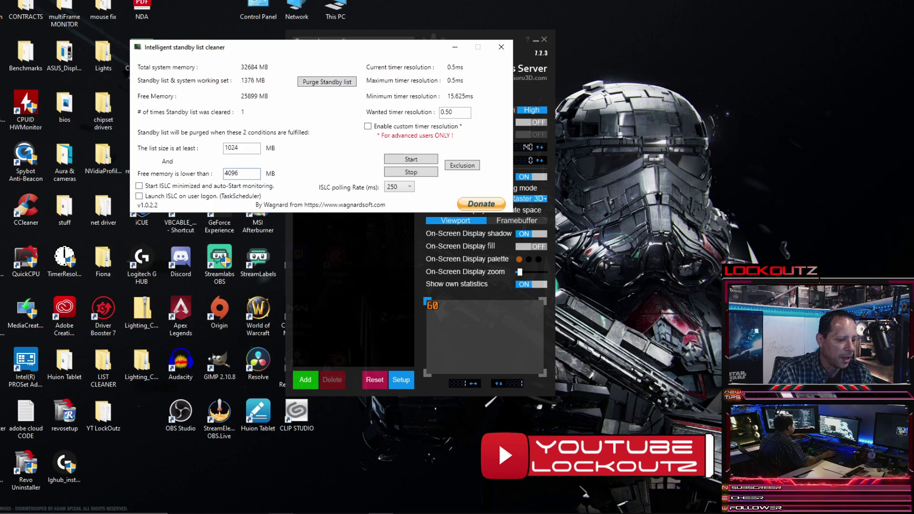
left_click_drag(397, 52, 649, 39)
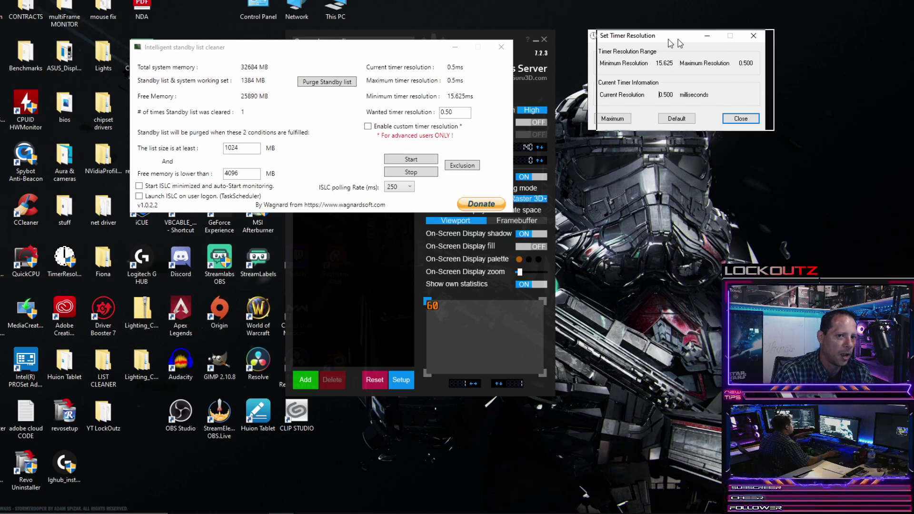
left_click(710, 39)
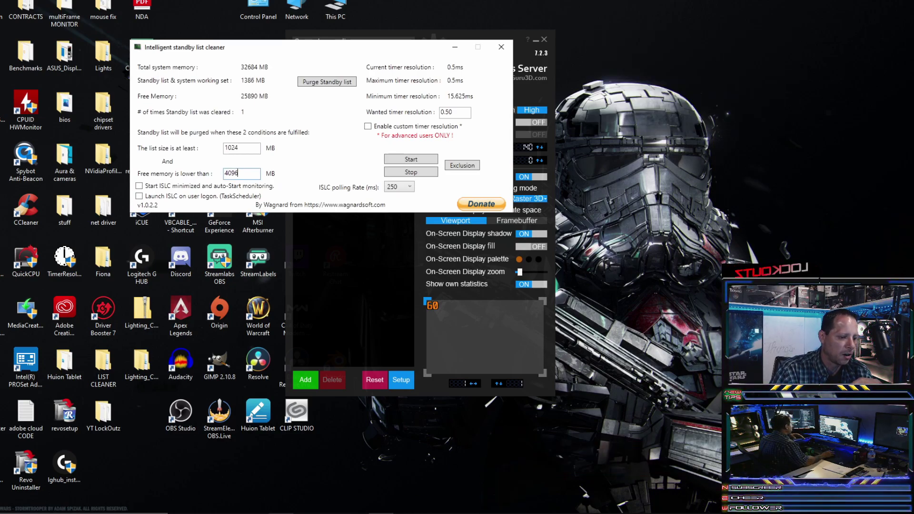
left_click(281, 513)
left_click(624, 117)
left_click(715, 39)
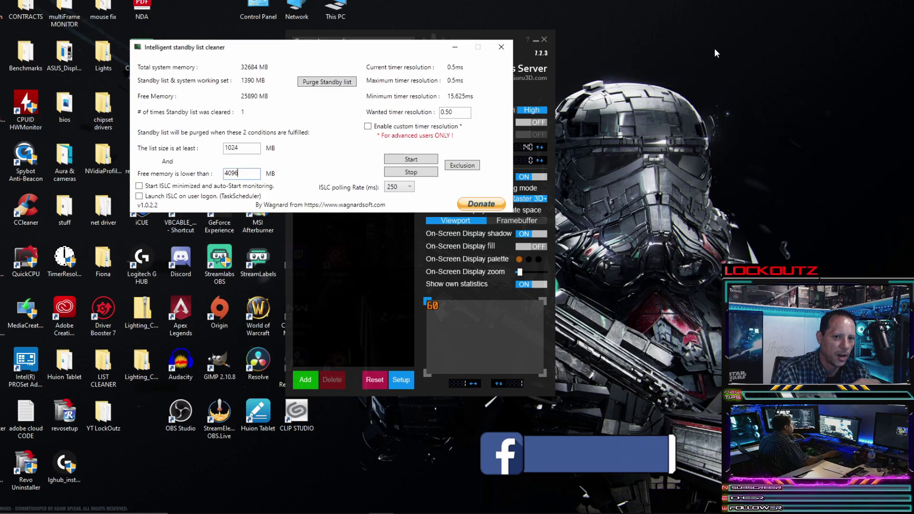
Step: Reposition the Intelligent standby list cleaner window, start its standby list monitoring and minimize it
mouse_move(281, 513)
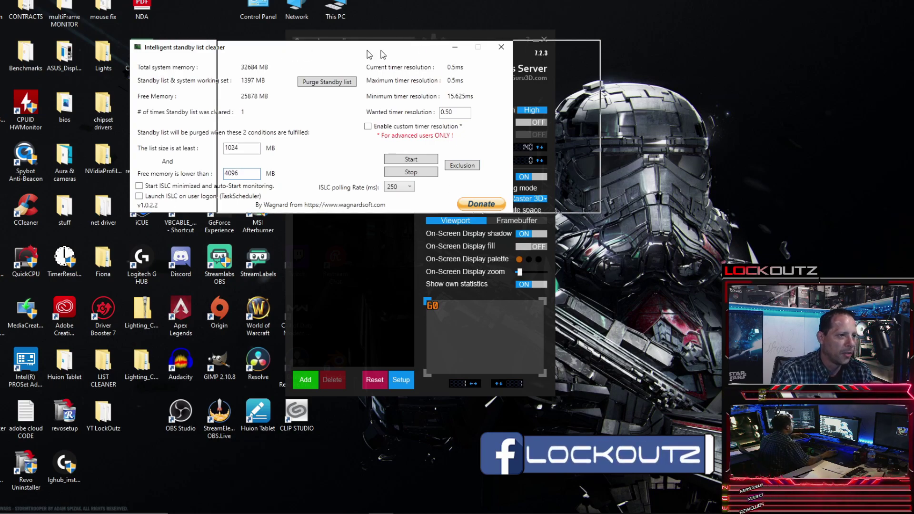
left_click_drag(280, 50, 461, 47)
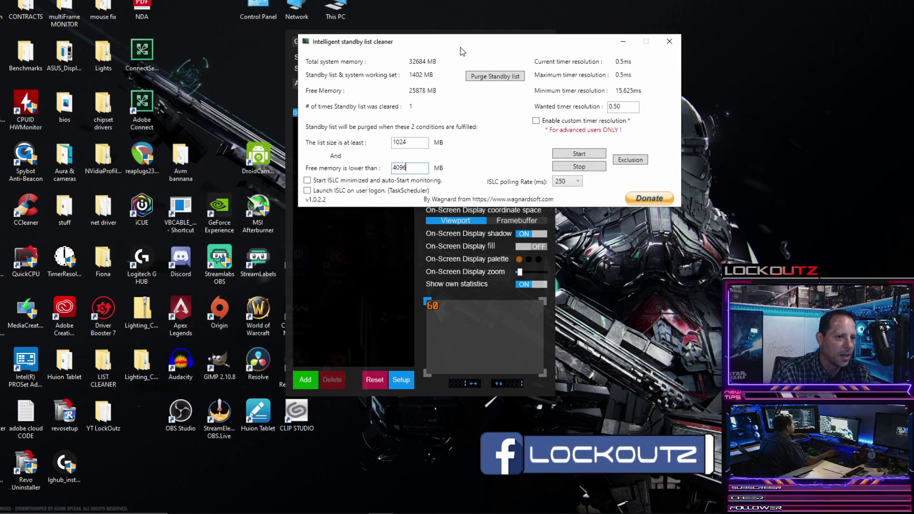
left_click(579, 154)
left_click(622, 41)
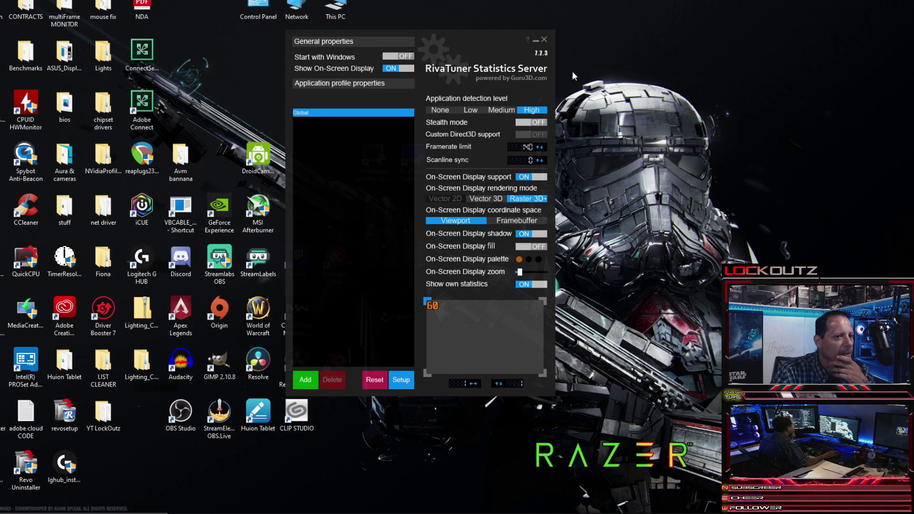
Step: Clear the desktop by minimizing RivaTuner Statistics Server and the Notepad notes, and refresh it
left_click_drag(448, 39, 513, 49)
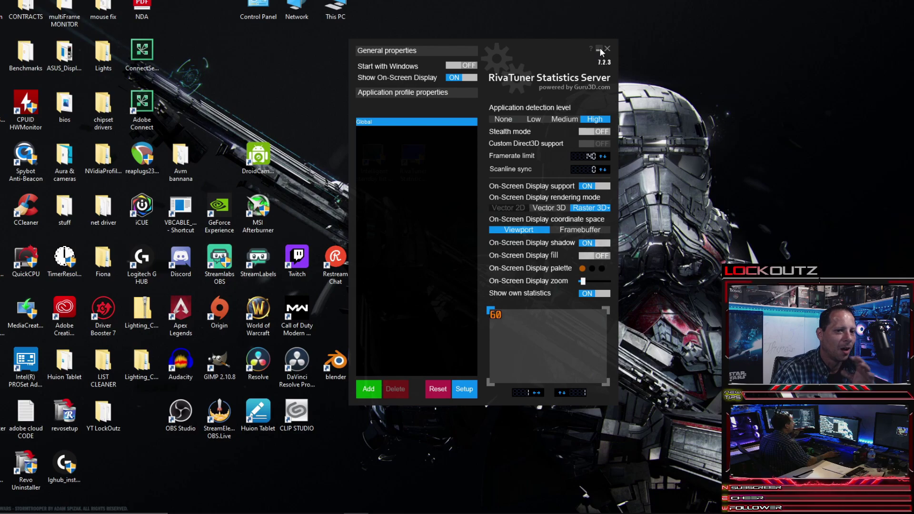
left_click(598, 49)
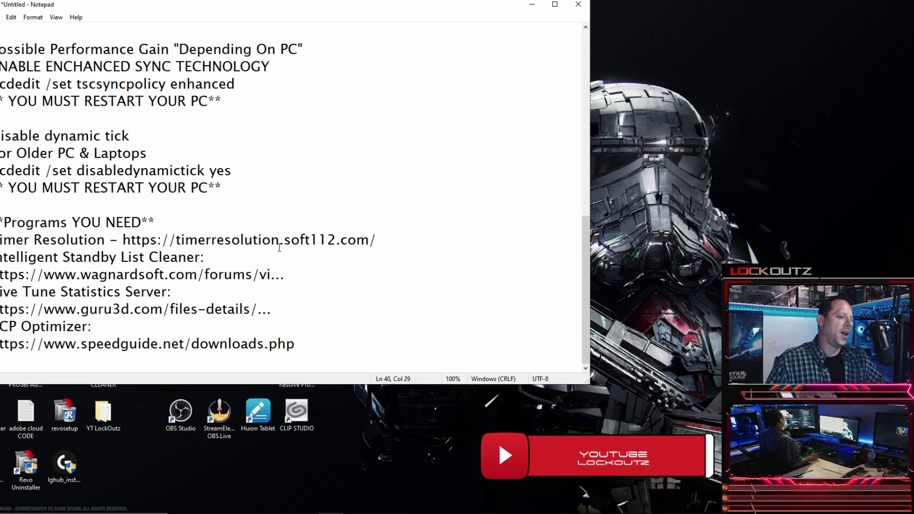
left_click(529, 7)
right_click(385, 125)
left_click(405, 156)
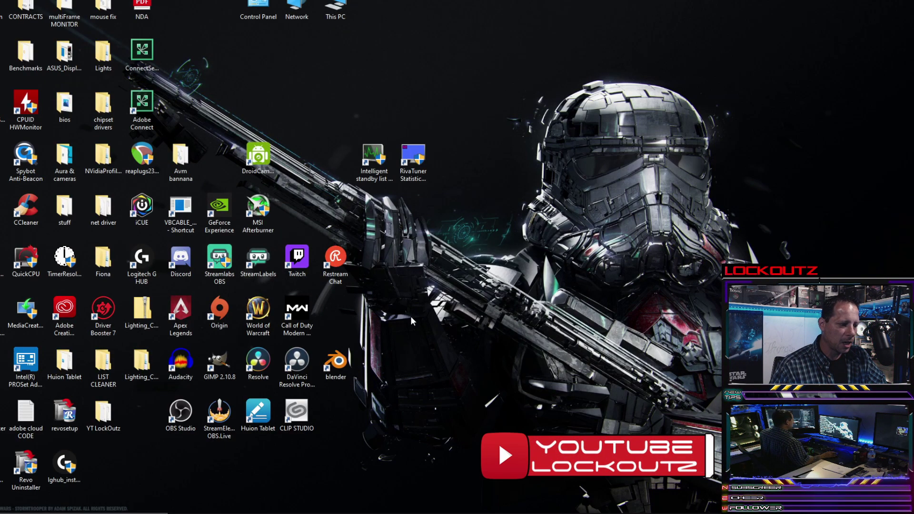